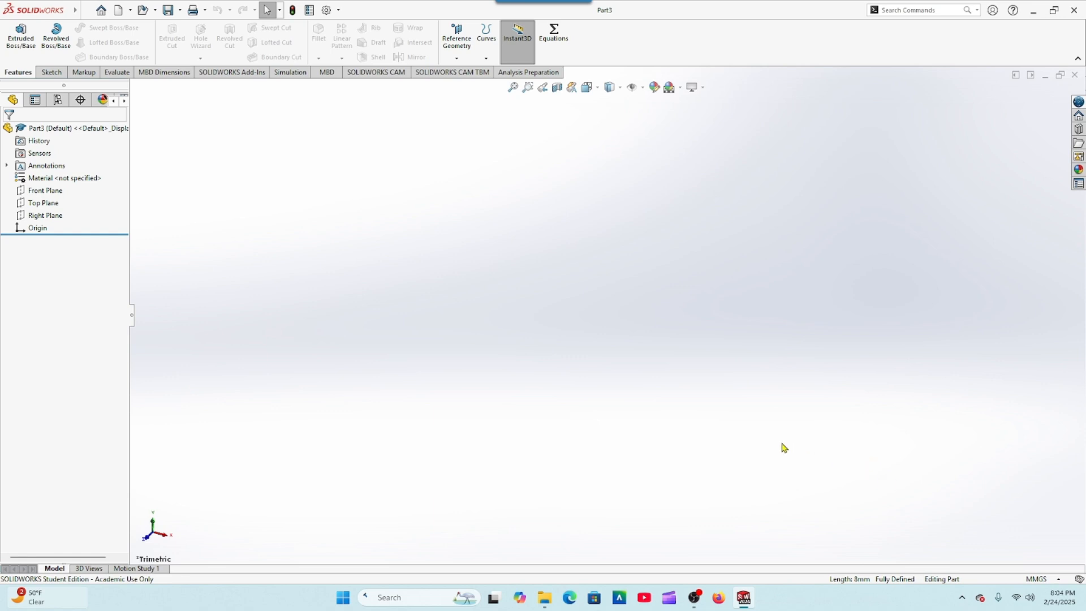
- Start a sketch on the Front Plane and draw a vertical centerline about 309 mm long downward from the origin
left_click(32, 191)
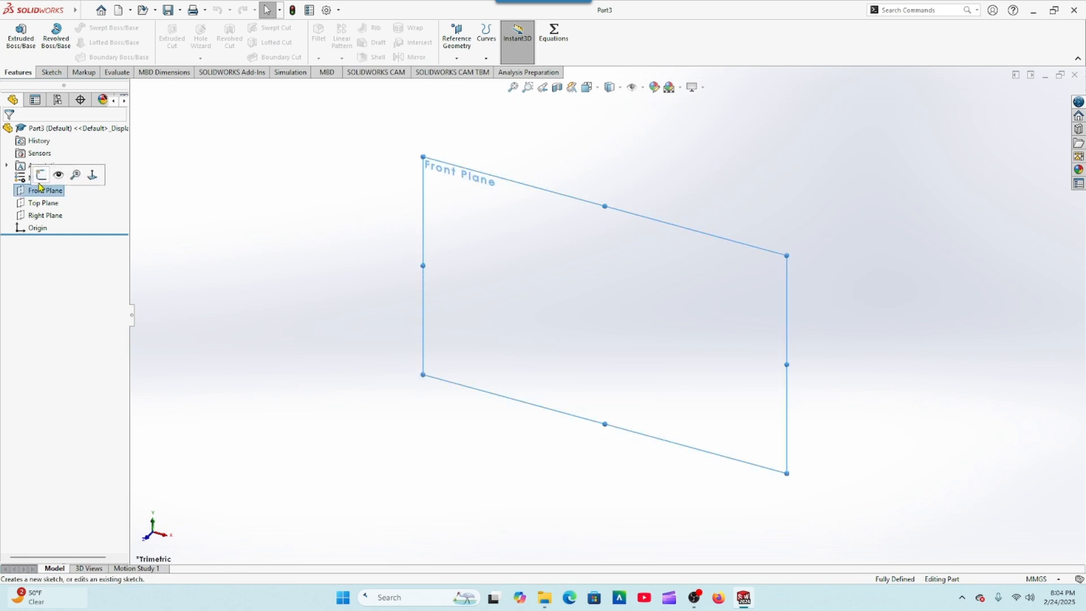
left_click(42, 176)
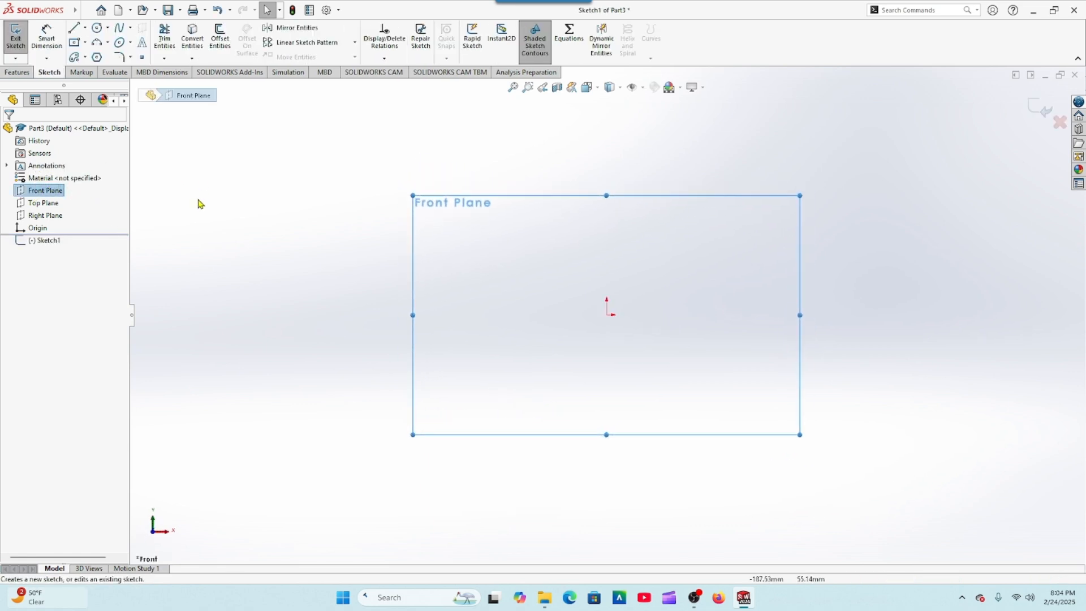
left_click(85, 27)
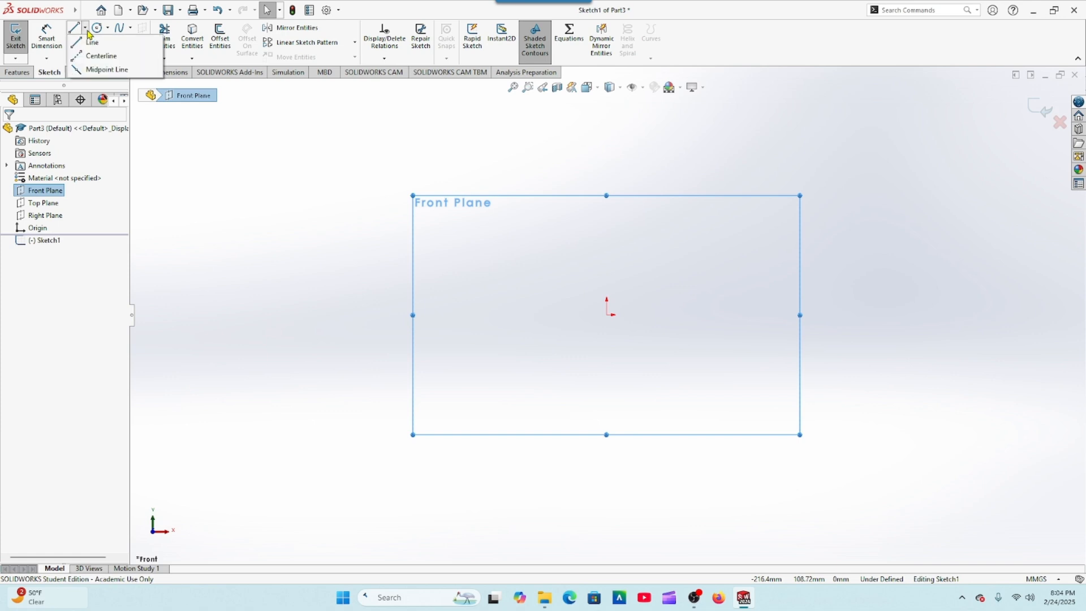
left_click(87, 57)
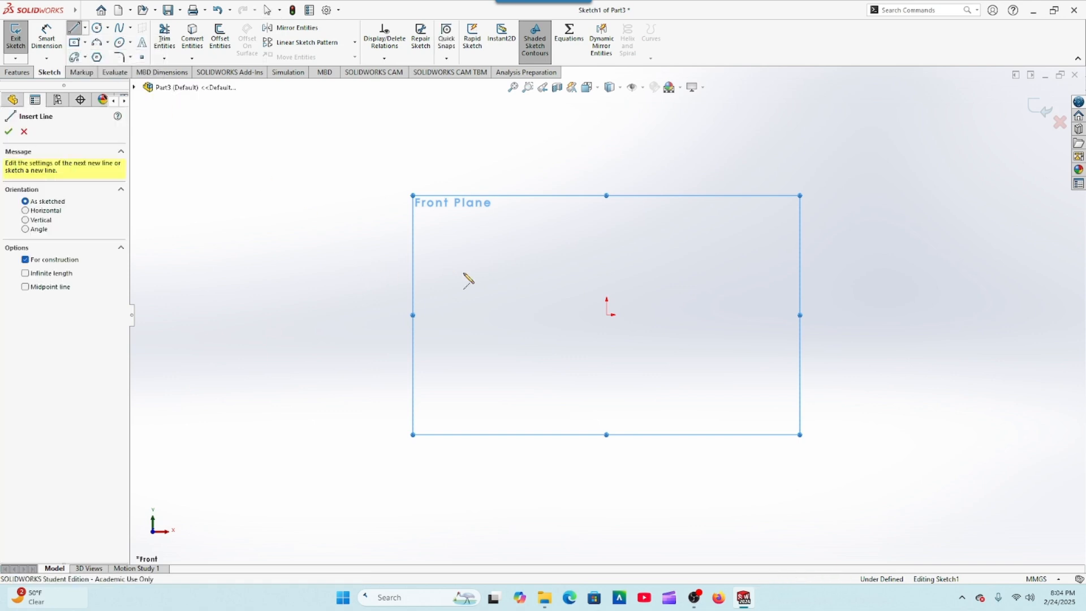
key("z")
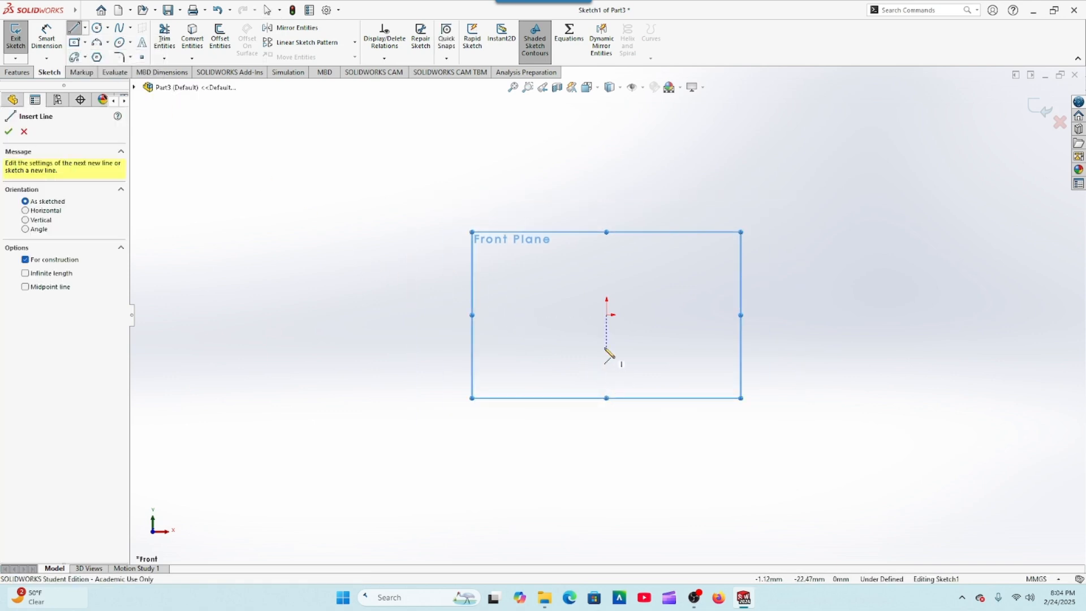
left_click(607, 315)
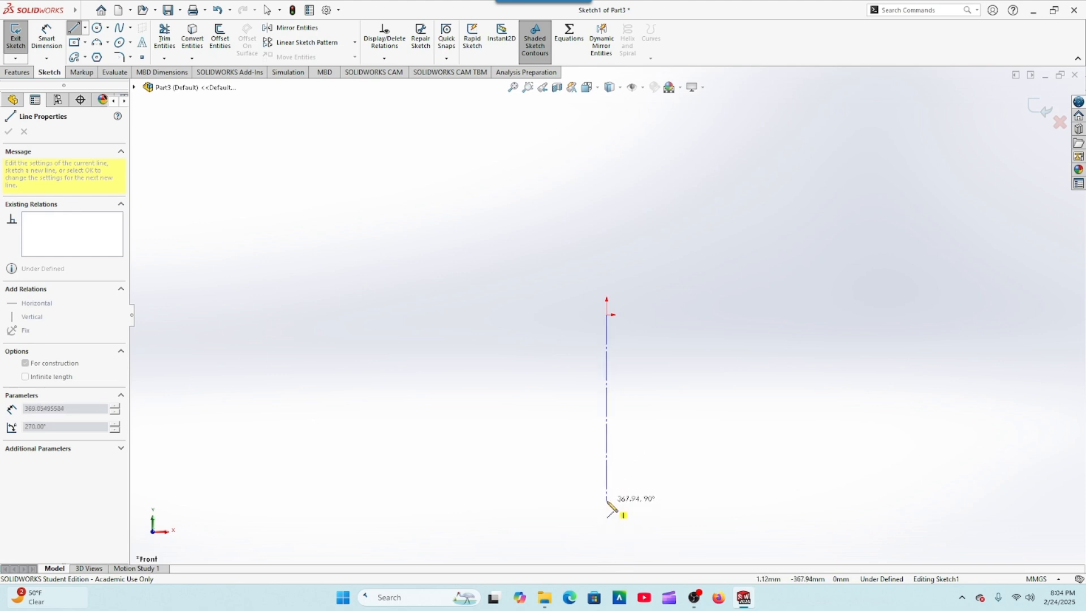
left_click(606, 470)
right_click(610, 477)
left_click(622, 476)
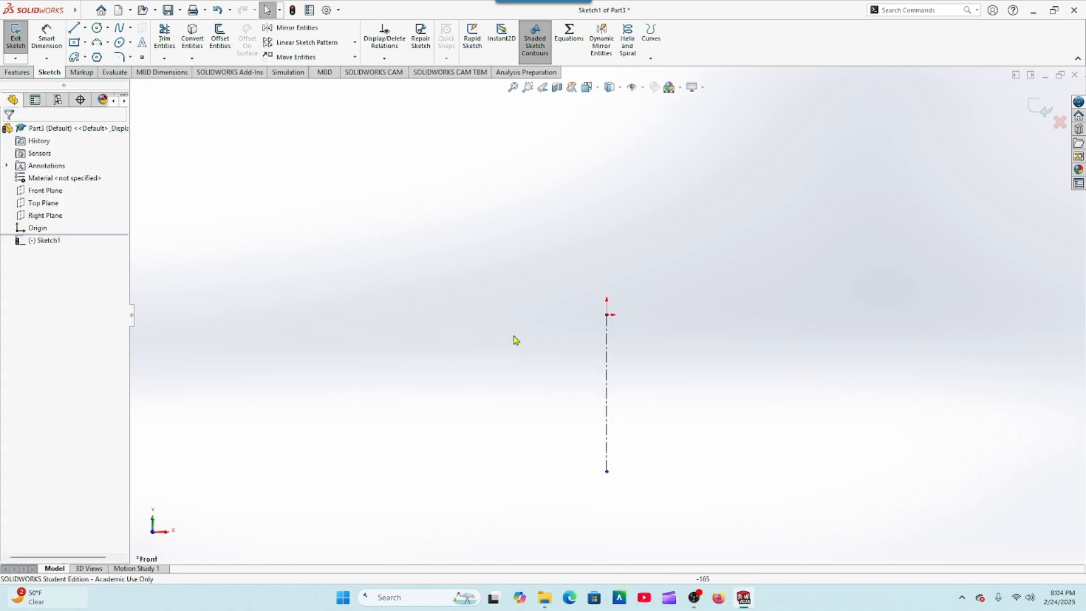
- Dimension the vertical centerline's length as 300 mm
left_click(46, 37)
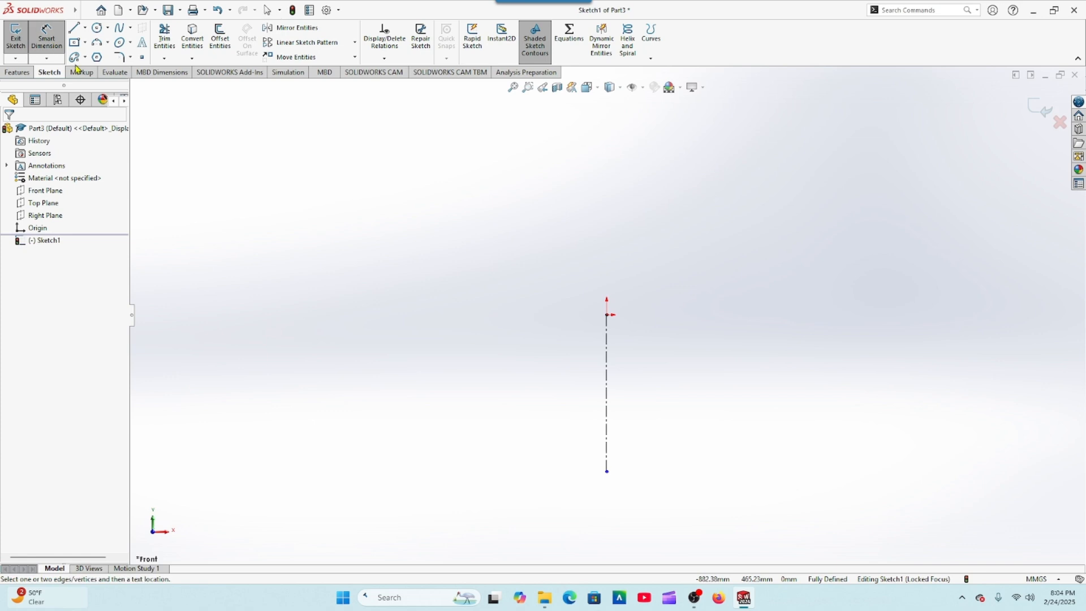
left_click(605, 424)
left_click(549, 399)
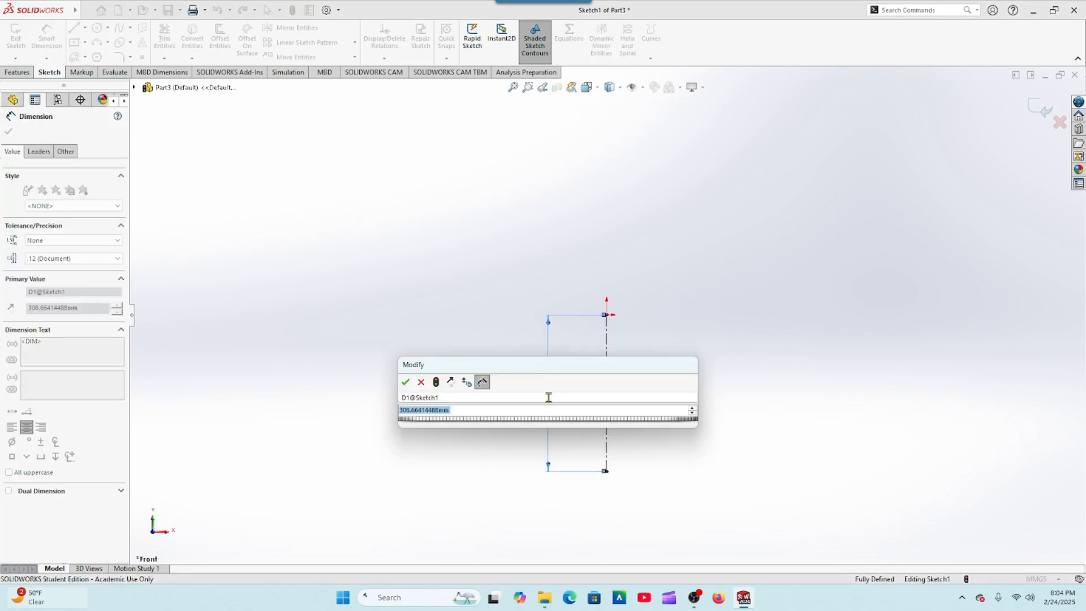
type("300")
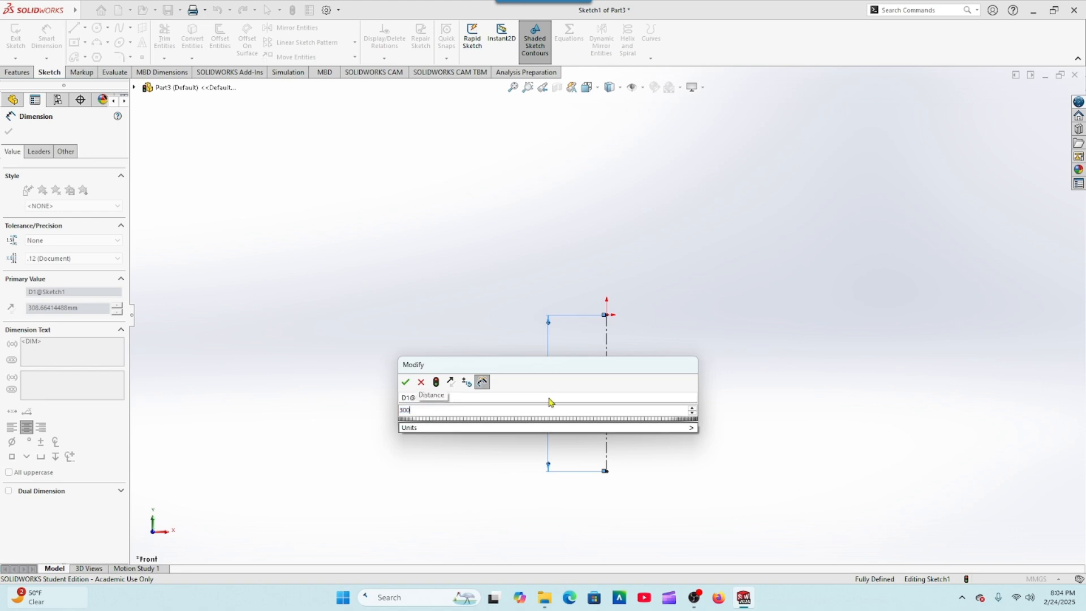
key("Return")
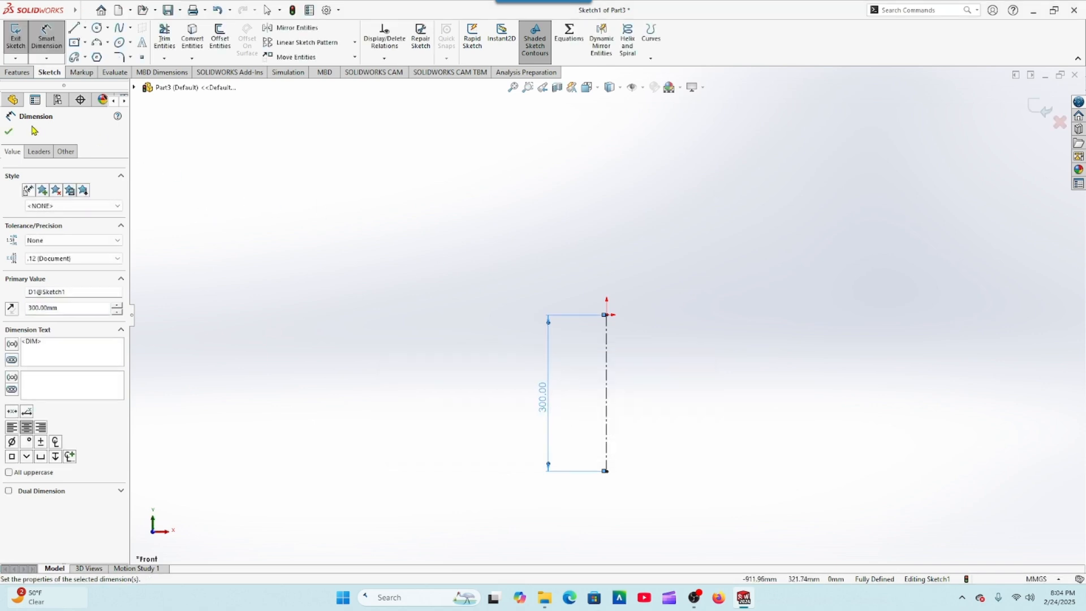
left_click(9, 133)
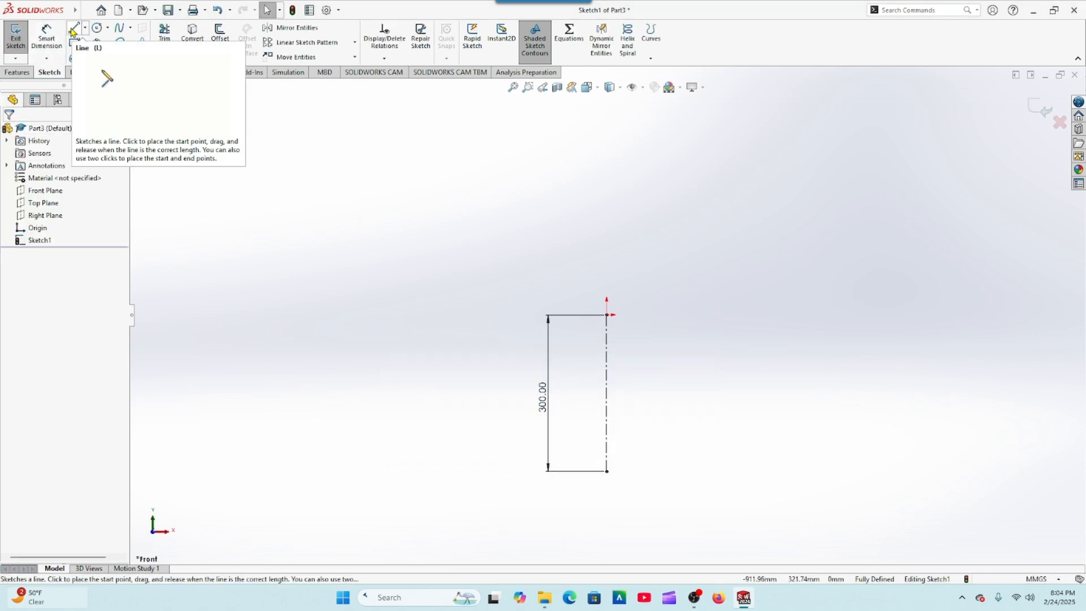
- Sketch a solid line about 12 mm horizontally right from the origin, continuing about 193 mm straight down beside the centerline
left_click(74, 27)
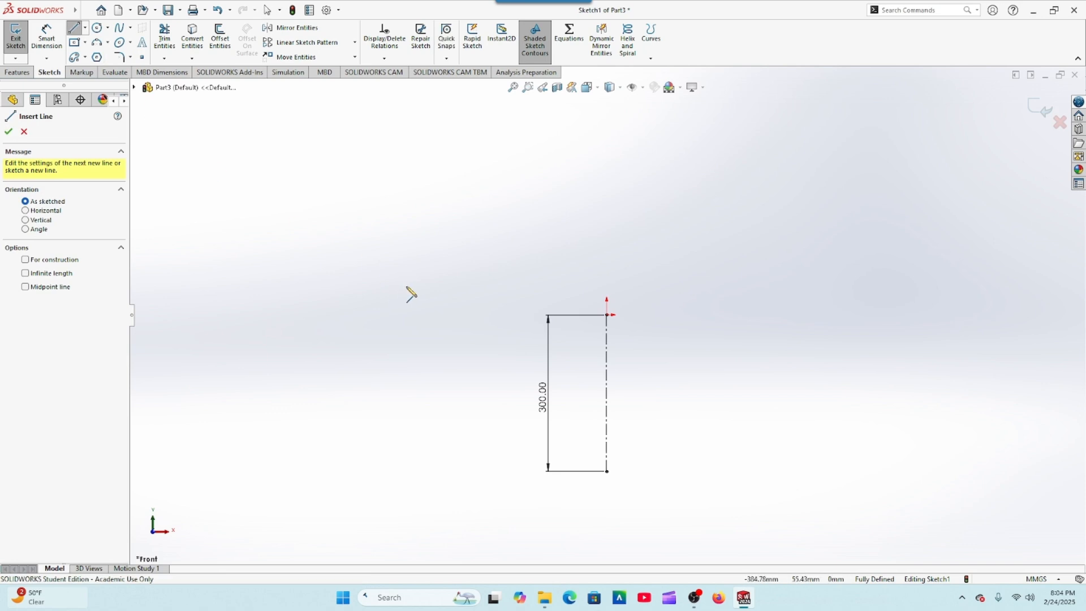
scroll(620, 329, "down", 4)
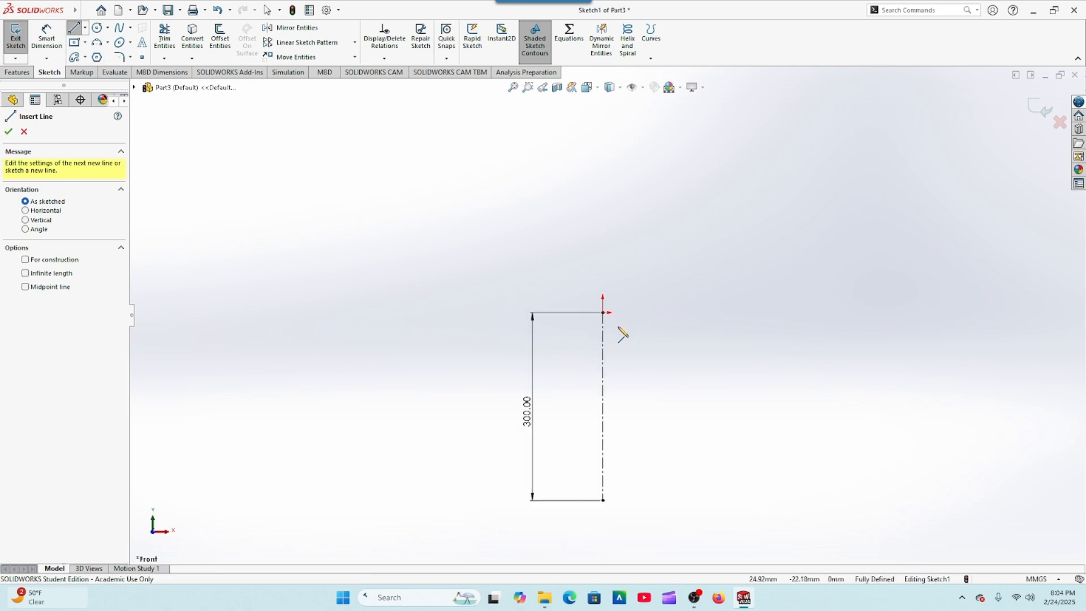
scroll(604, 317, "down", 1)
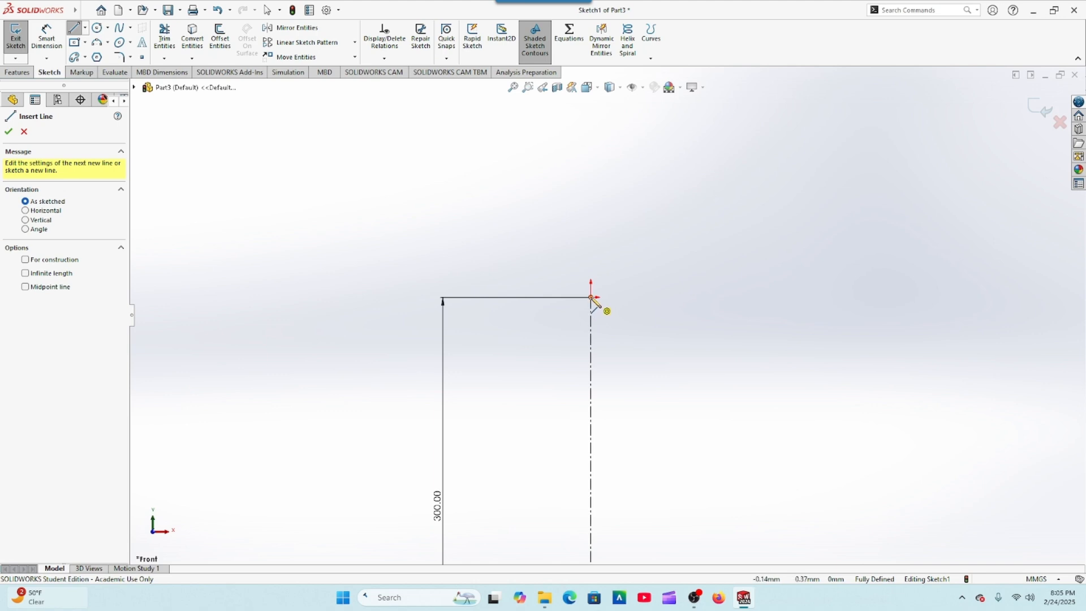
left_click(592, 298)
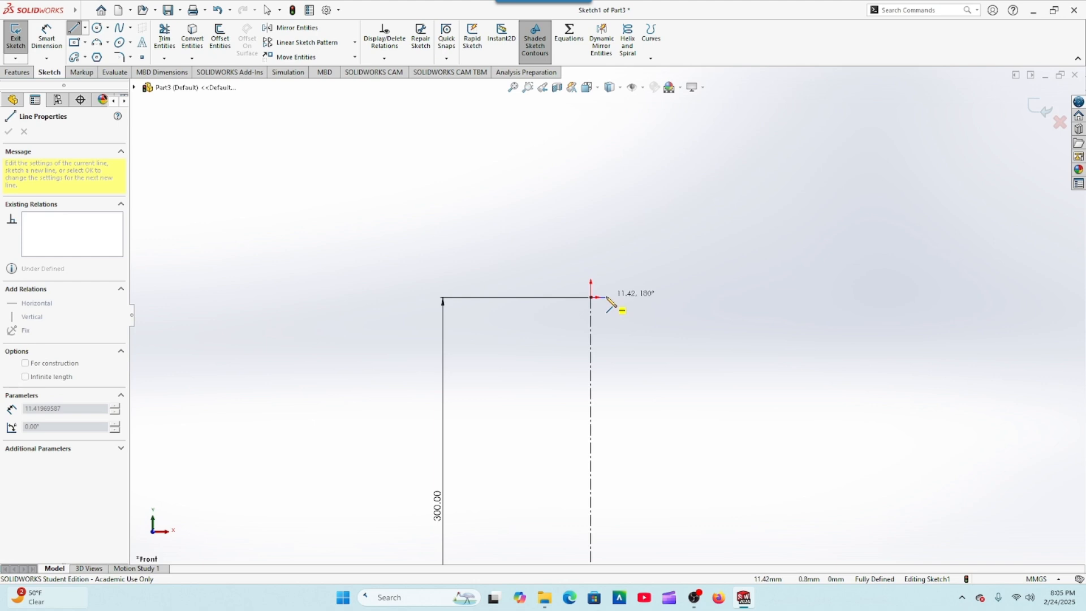
left_click(610, 298)
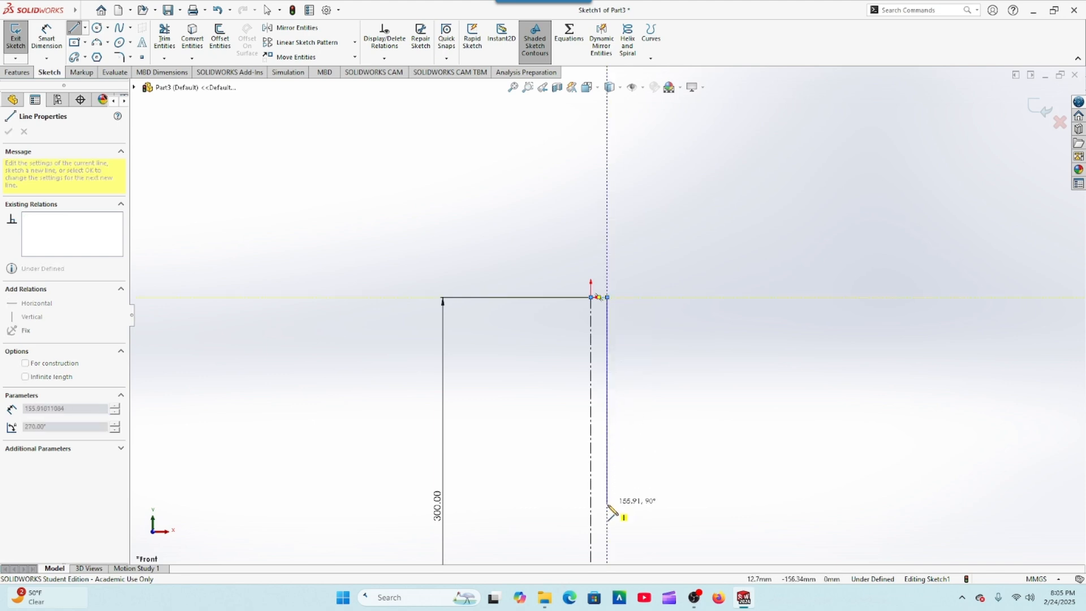
scroll(610, 517, "up", 3)
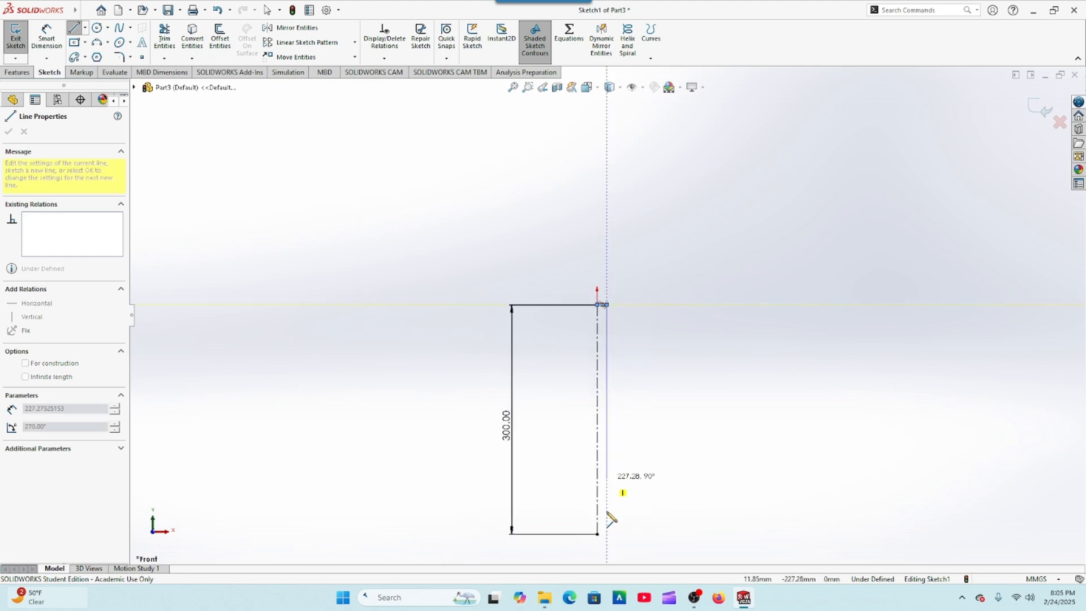
left_click(607, 453)
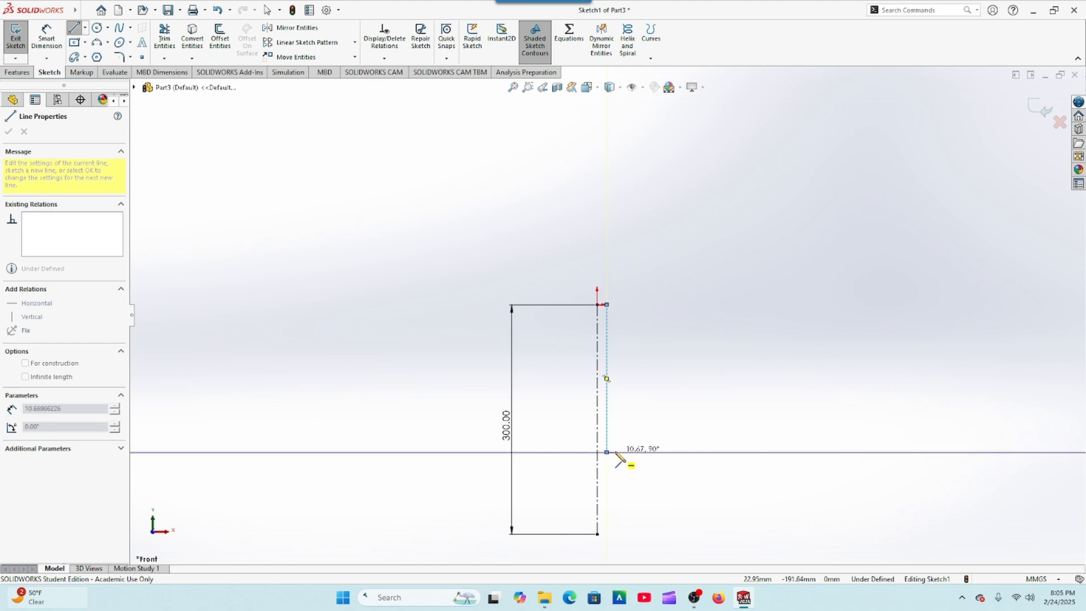
- Continue the profile about 11 mm outward and 36 mm down, adding a flange outline projecting about 21 mm and about 21 mm tall
left_click(616, 454)
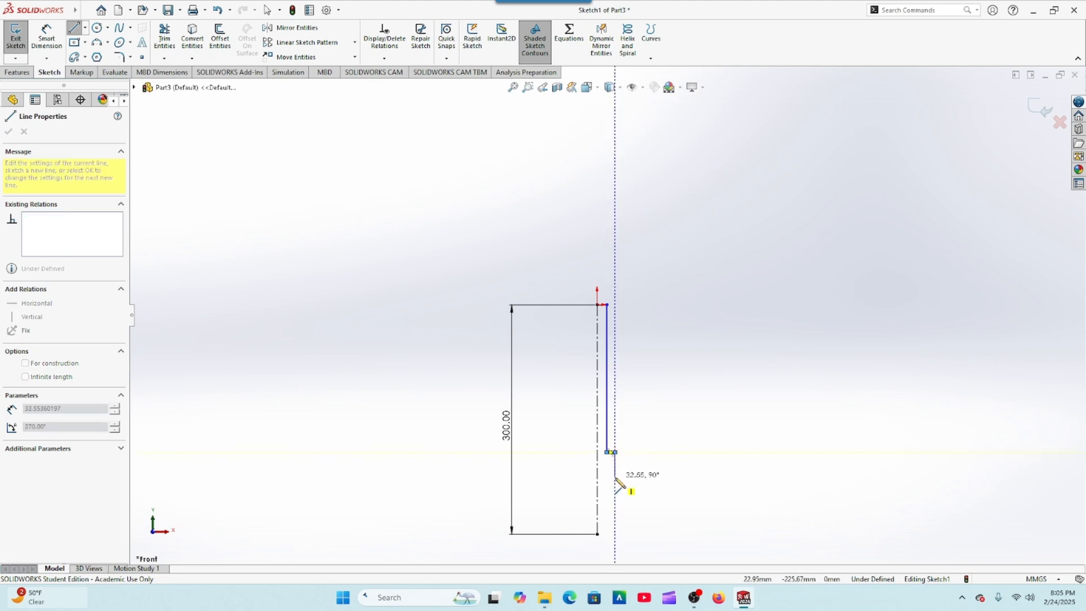
left_click(616, 480)
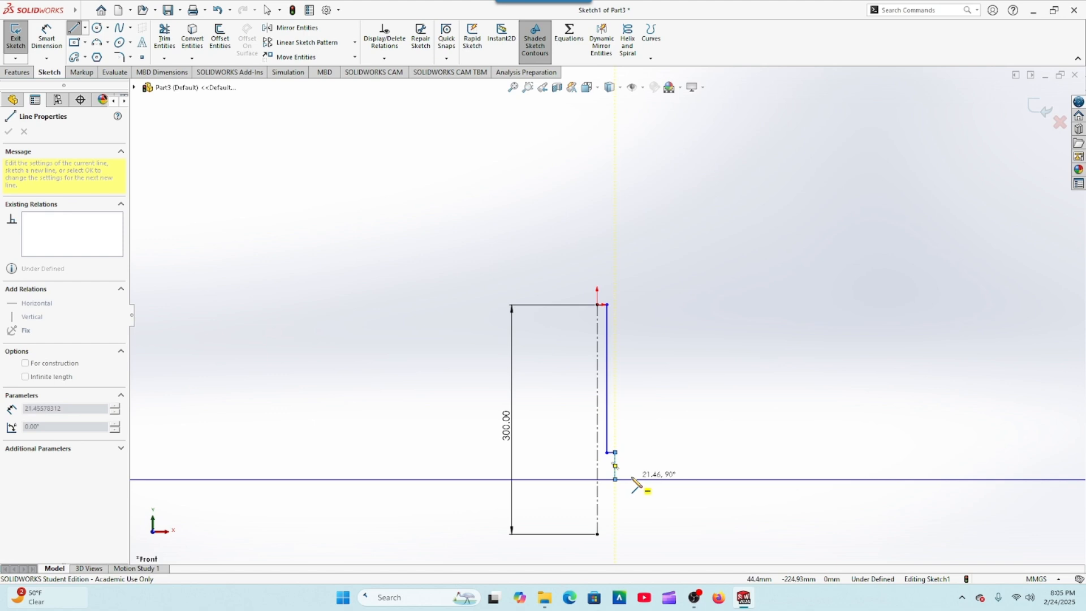
left_click(632, 480)
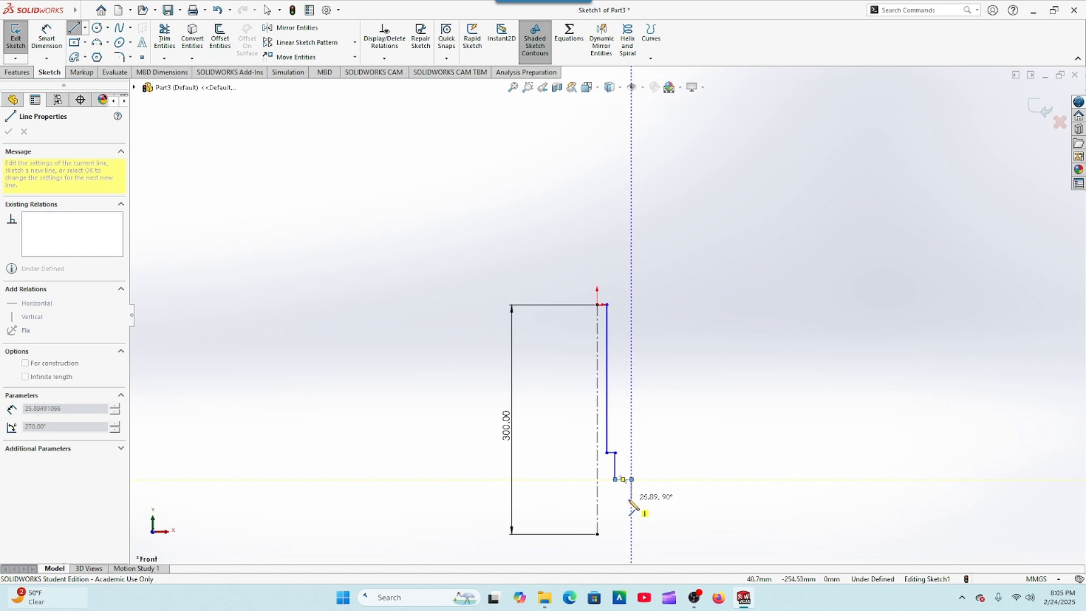
left_click(631, 497)
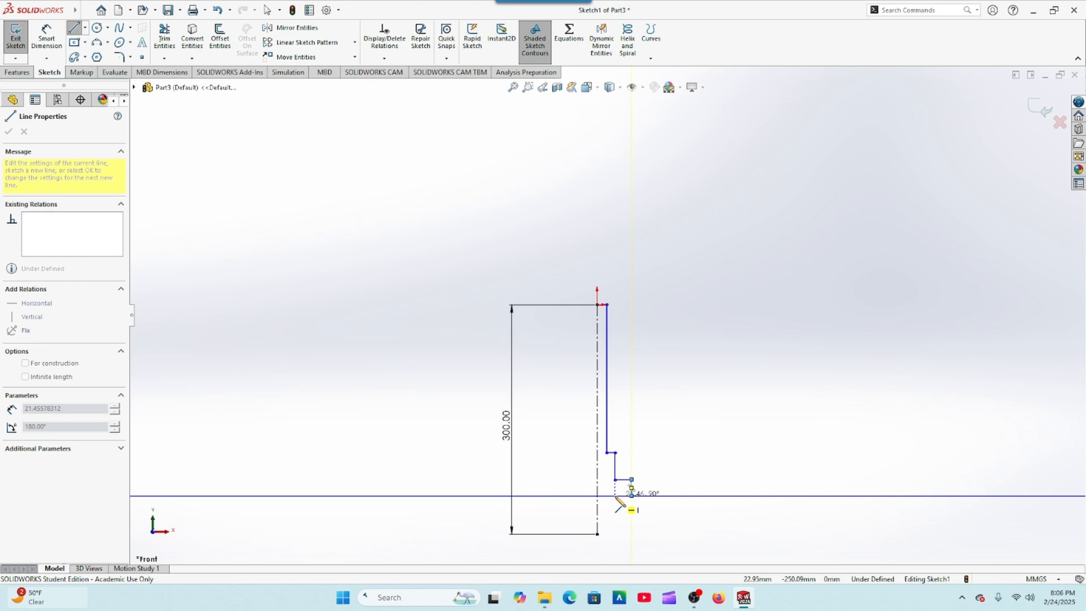
left_click(619, 498)
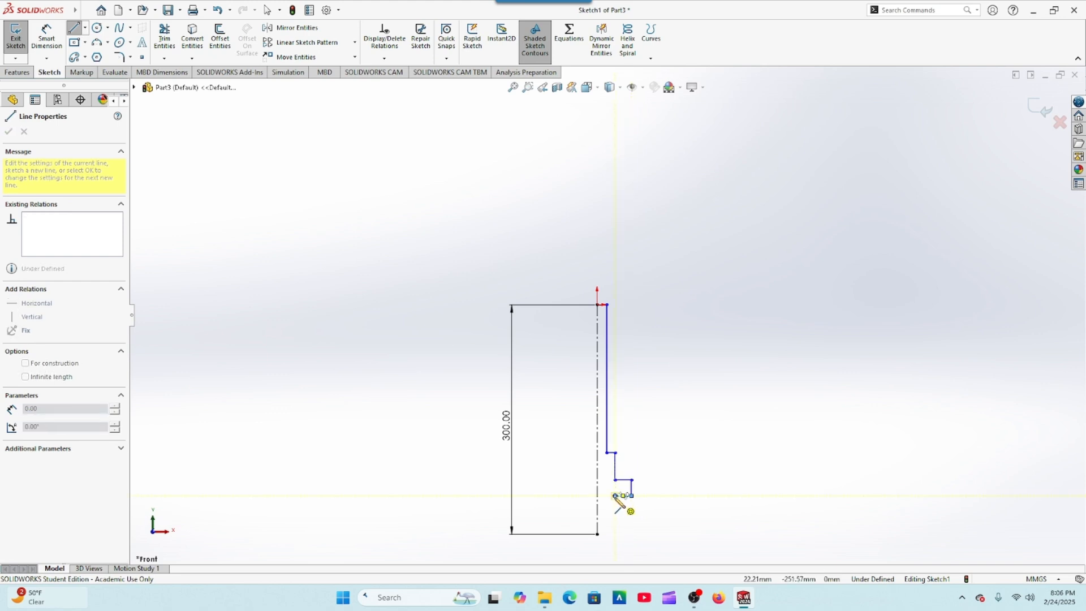
left_click(616, 496)
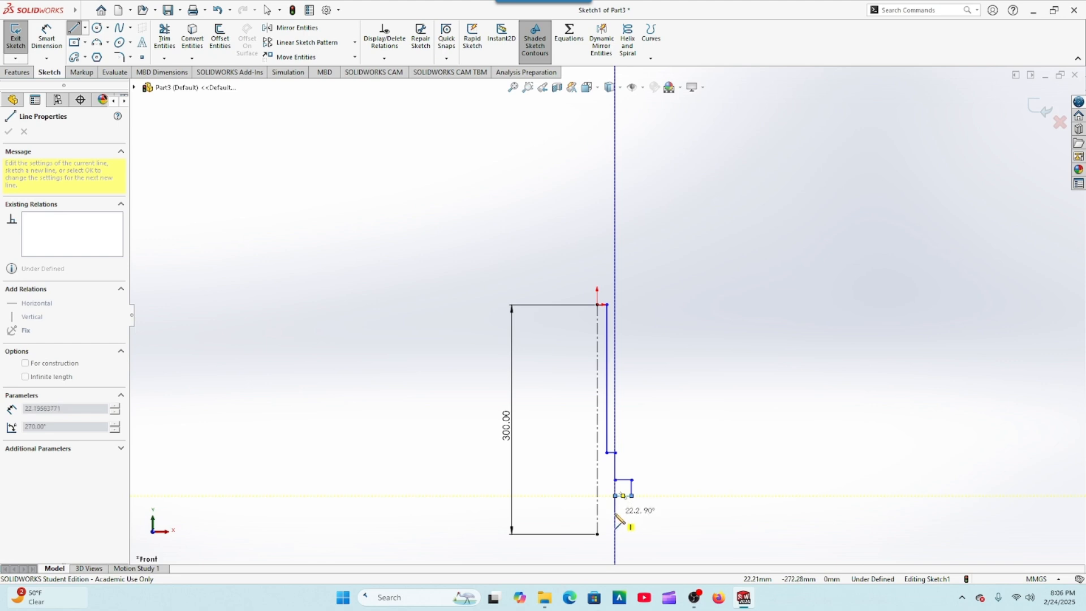
- Extend the profile about 22 mm down below the flange and finish it with a slanted line to the centerline's lower endpoint
left_click(616, 513)
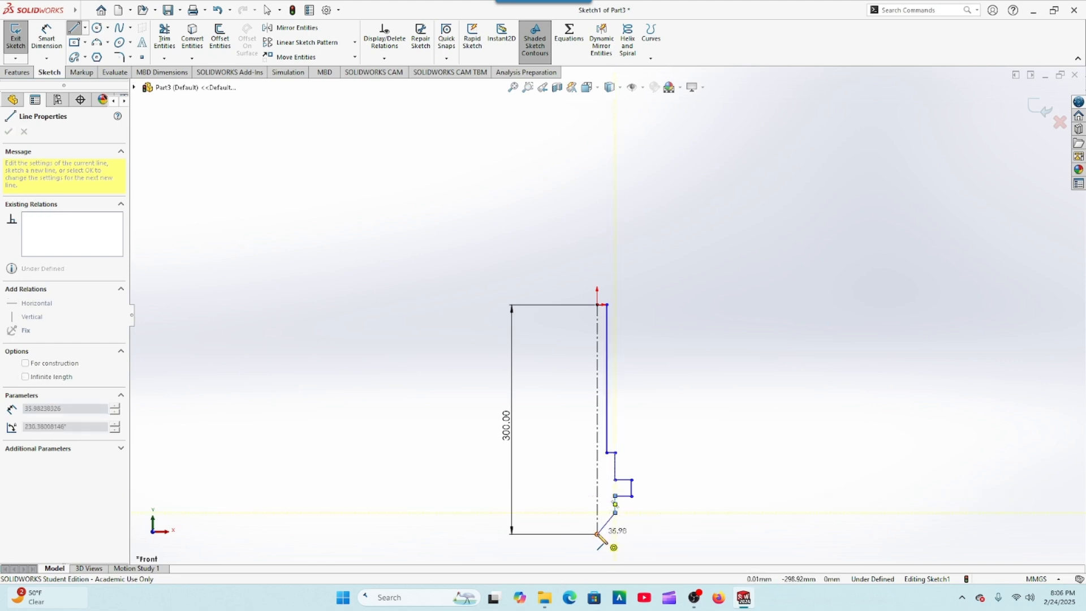
left_click(598, 534)
right_click(598, 534)
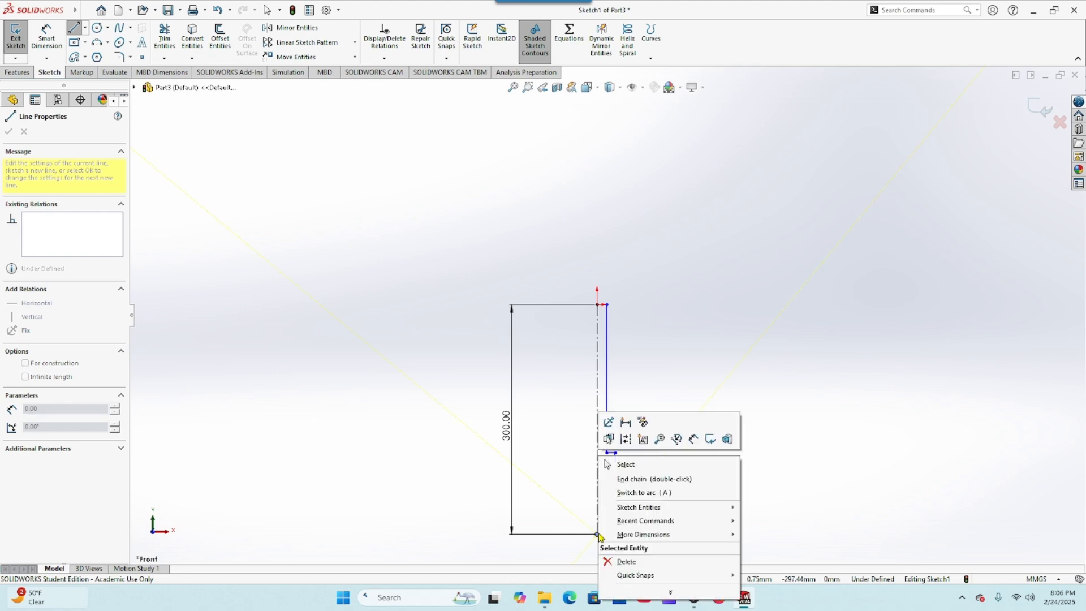
left_click(626, 478)
key("Escape")
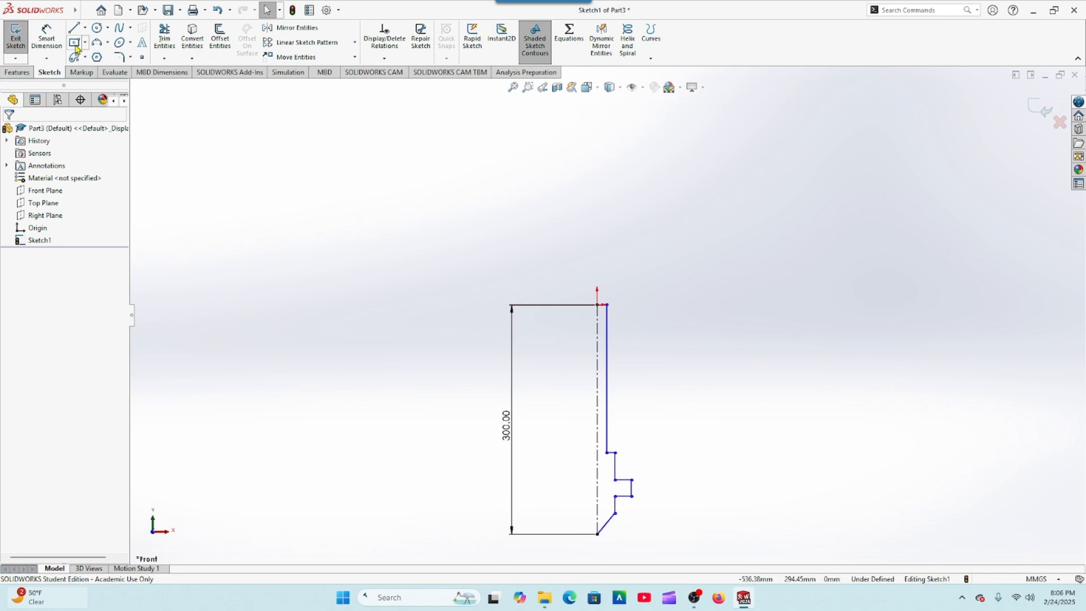
- Dimension the horizontal distance from the centerline to the flange's outer edge as 92/2, giving 46 mm
left_click(47, 37)
key("z")
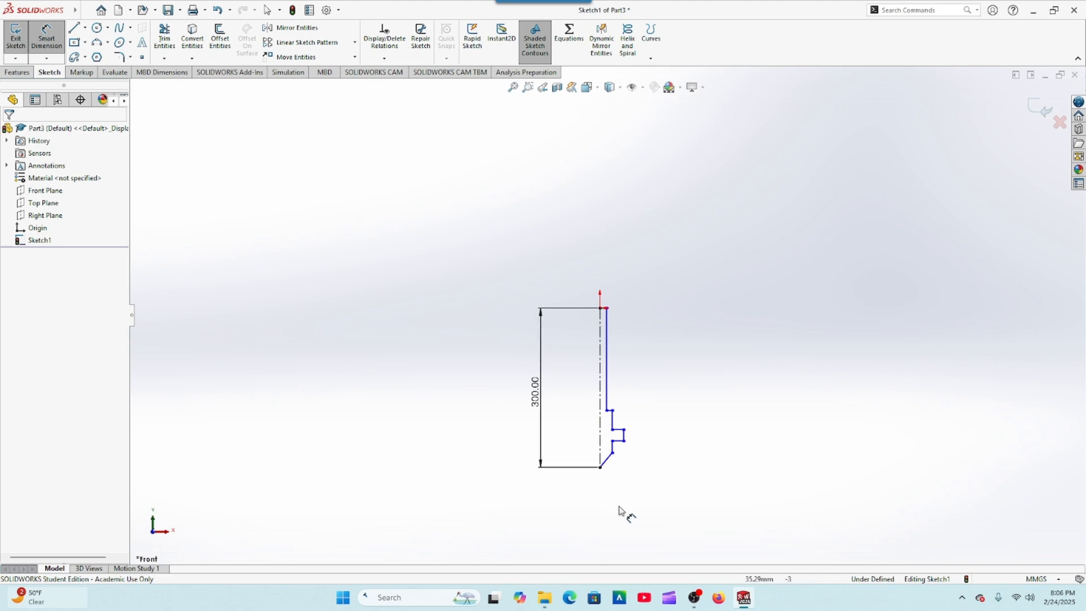
scroll(634, 467, "down", 4)
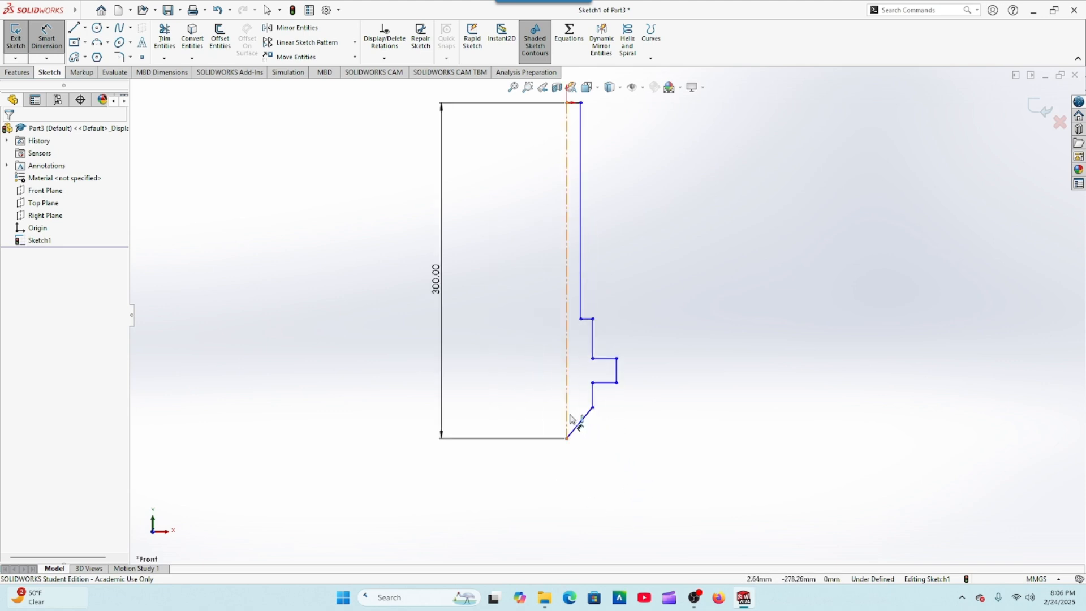
left_click(568, 421)
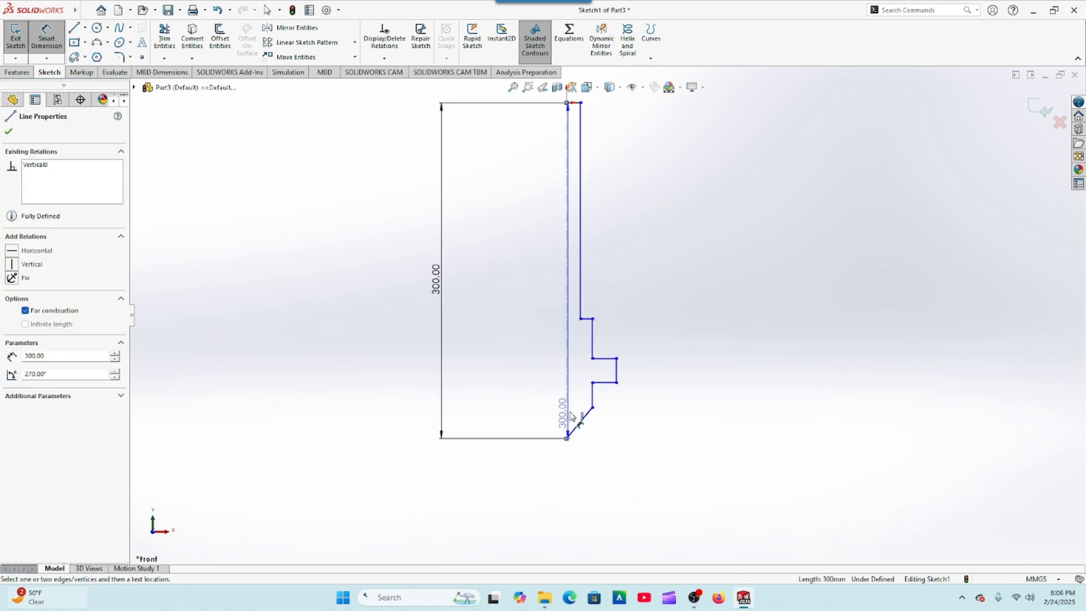
left_click(618, 376)
left_click(588, 469)
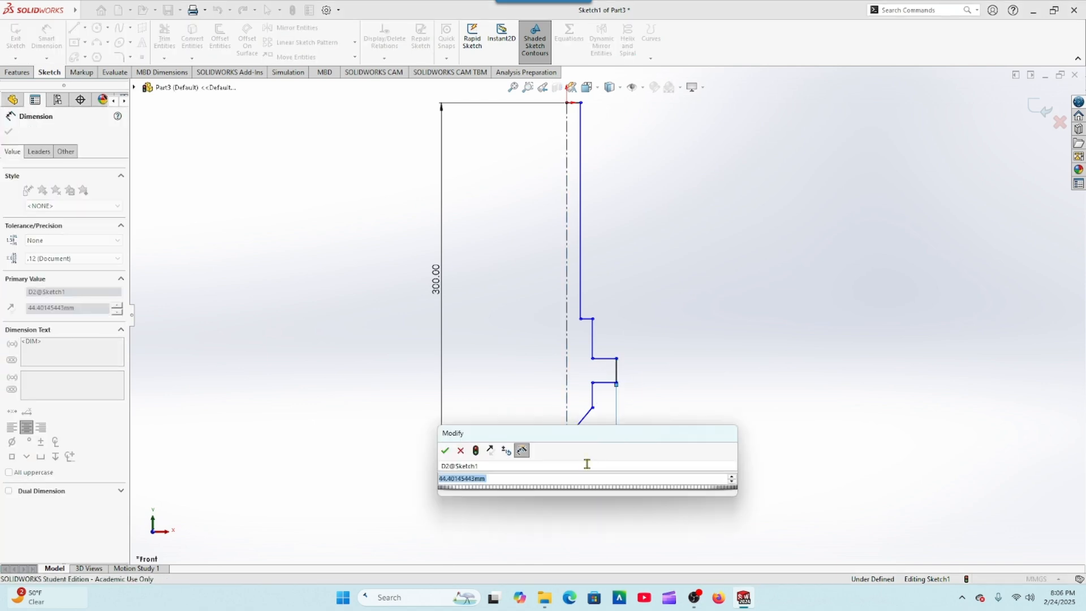
type("92")
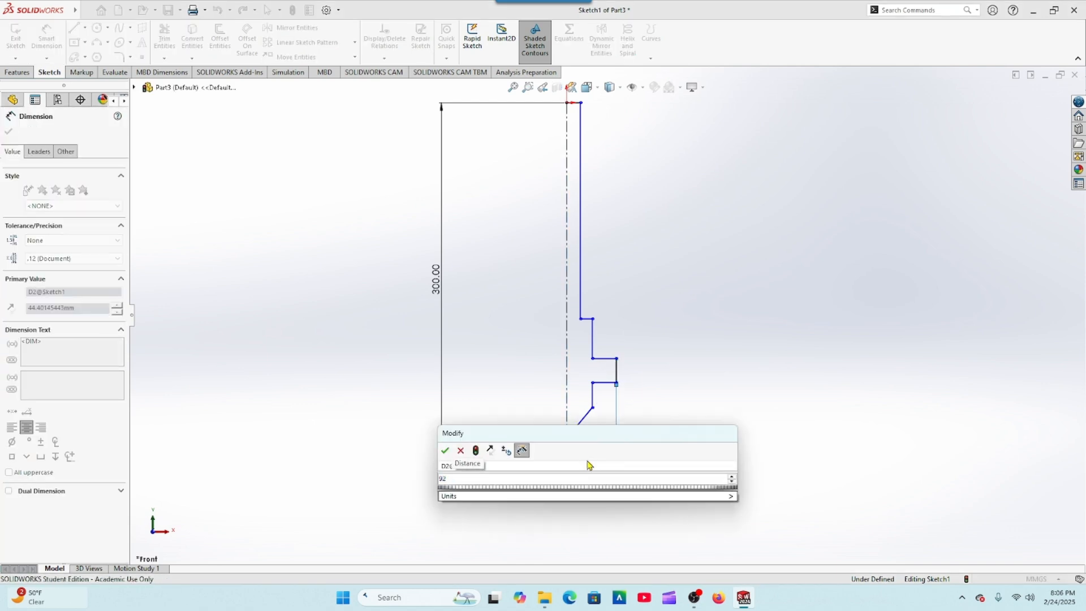
type("/2")
key("Return")
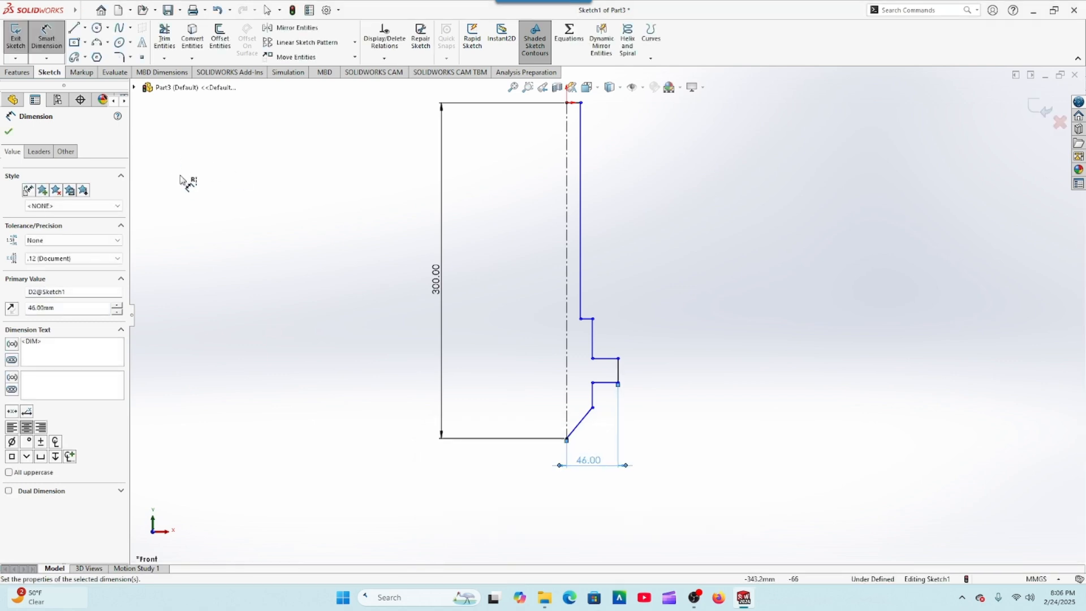
left_click(9, 132)
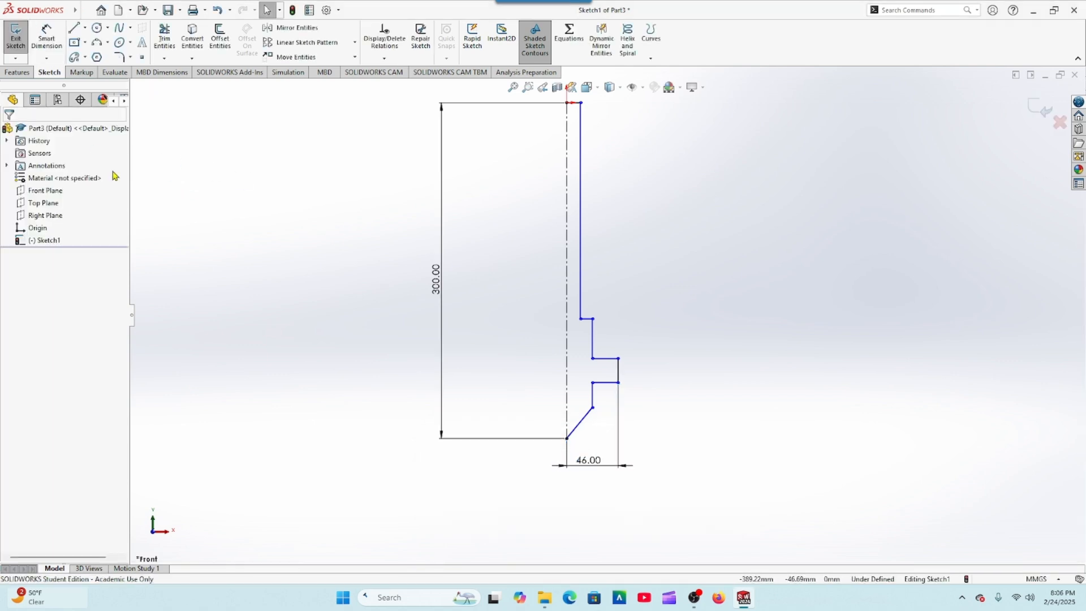
- Make the short vertical line below the flange collinear with the vertical line directly above the flange
left_click(592, 399)
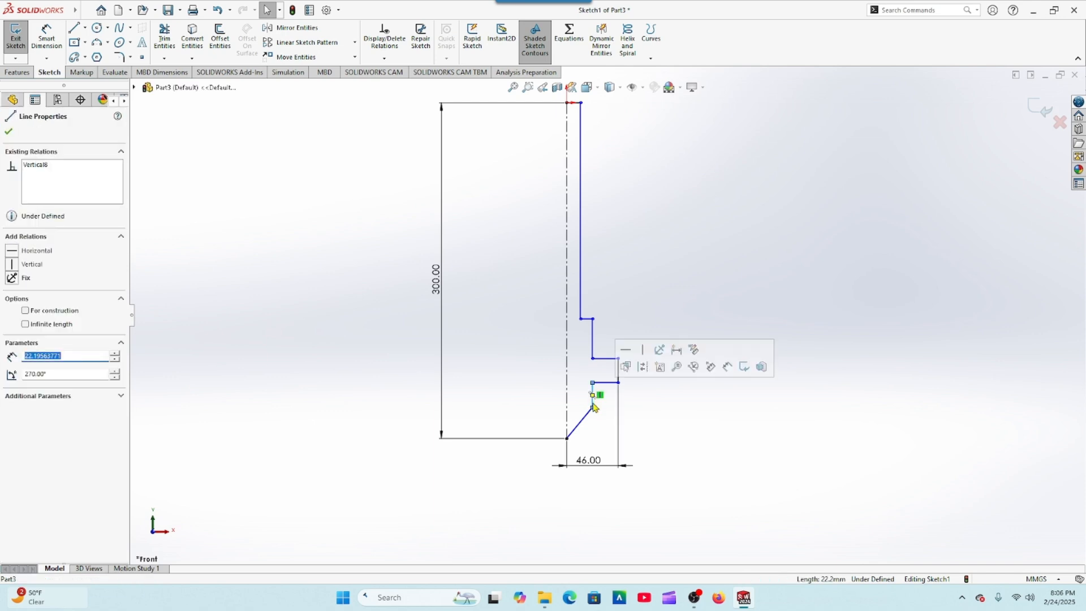
left_click(592, 338, "ctrl")
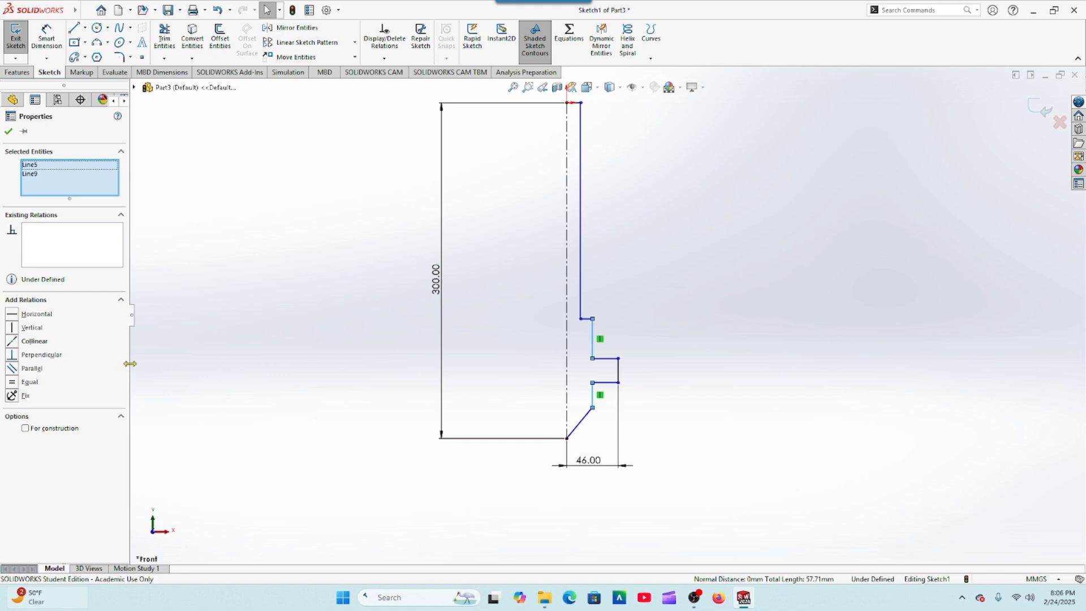
left_click(13, 342)
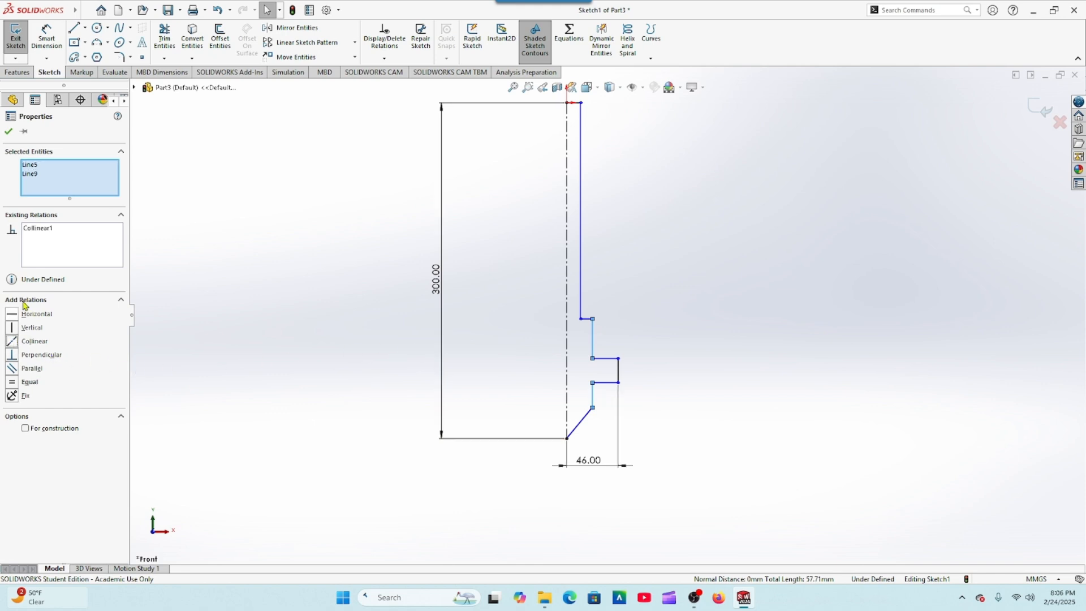
left_click(7, 134)
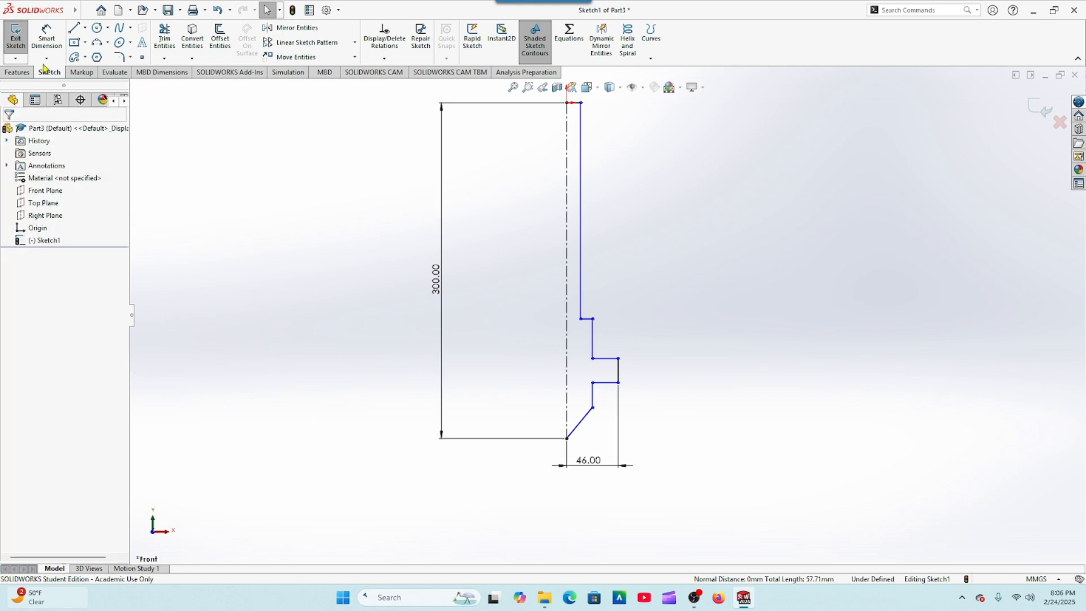
- Dimension the horizontal distance from the centerline to the vertical line below the flange as 20 mm
left_click(46, 39)
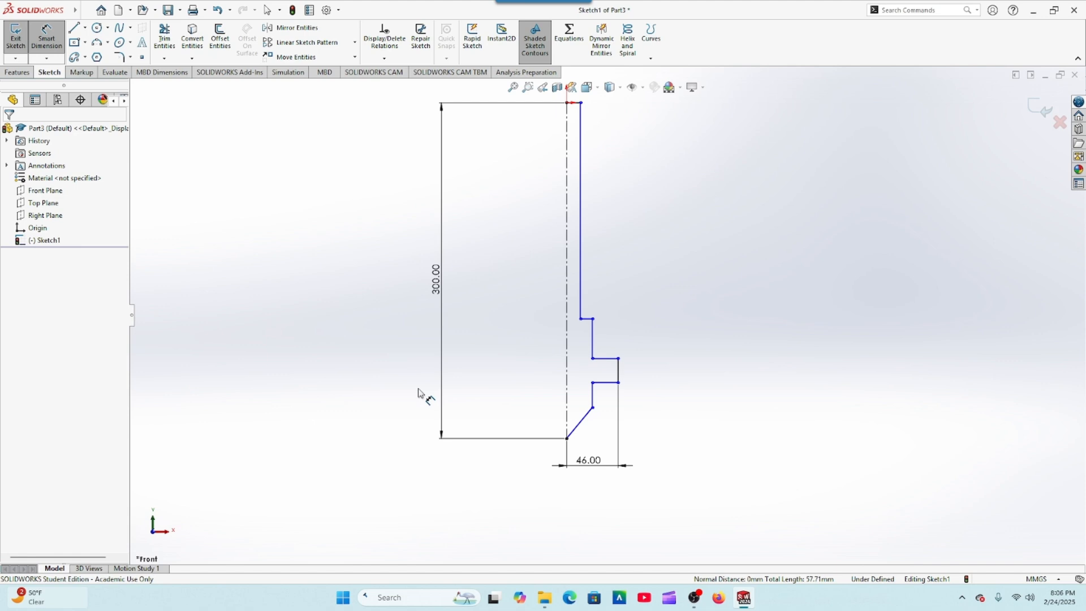
left_click(567, 412)
left_click(592, 395)
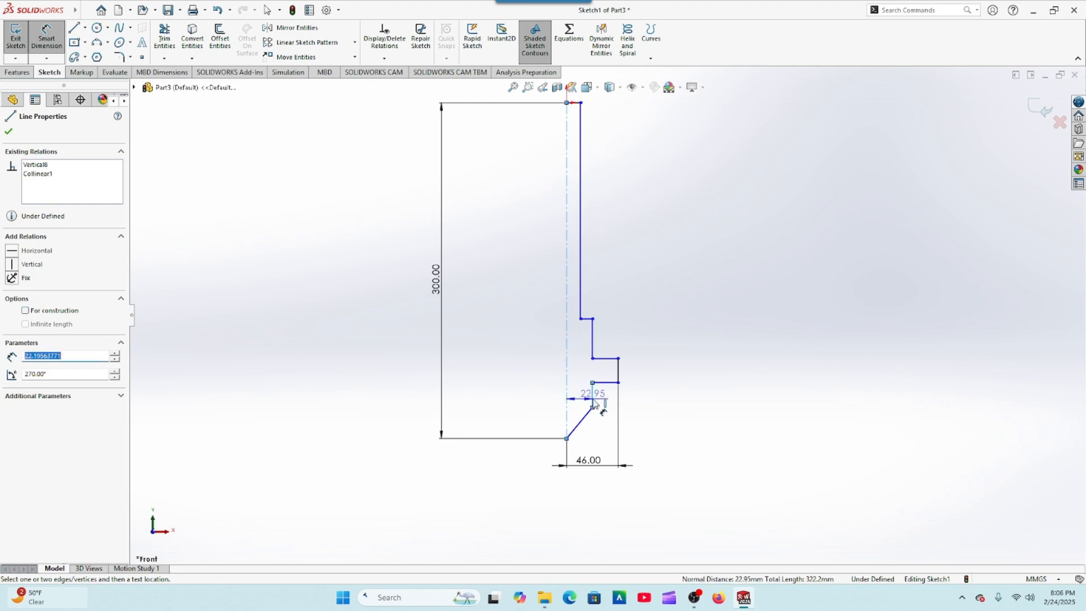
left_click(580, 483)
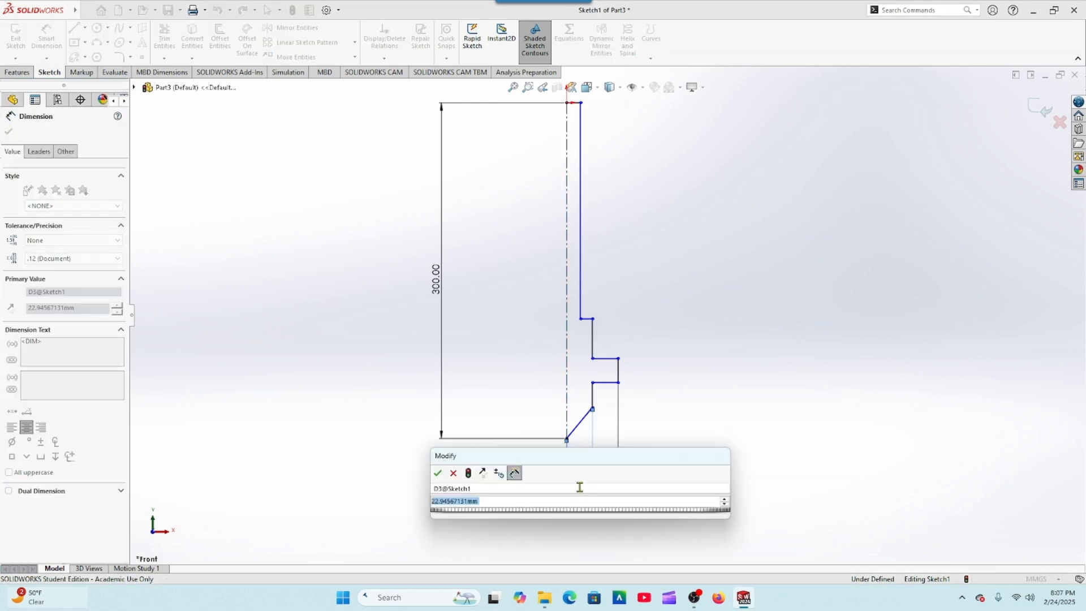
type("20")
key("Return")
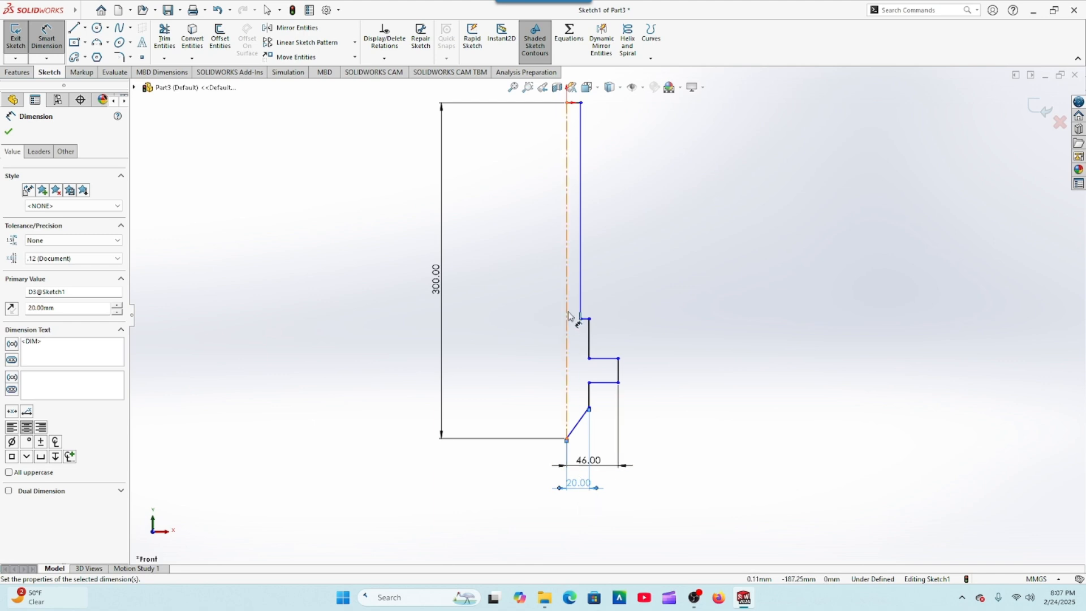
- Dimension the short horizontal line at the profile's upper end as 12 mm
scroll(574, 317, "up", 2)
scroll(592, 186, "down", 6)
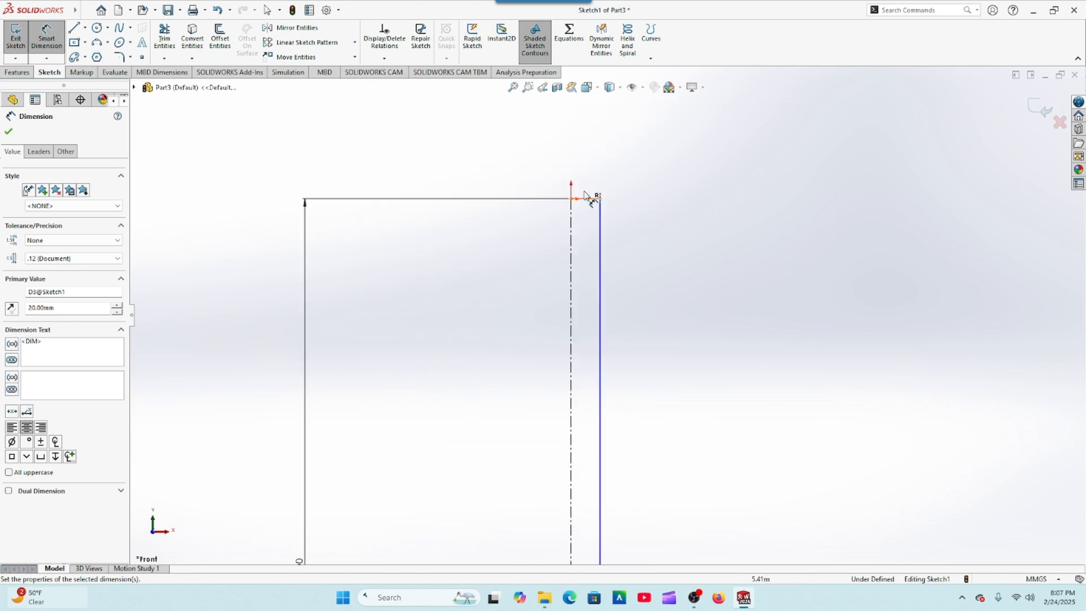
left_click(595, 213)
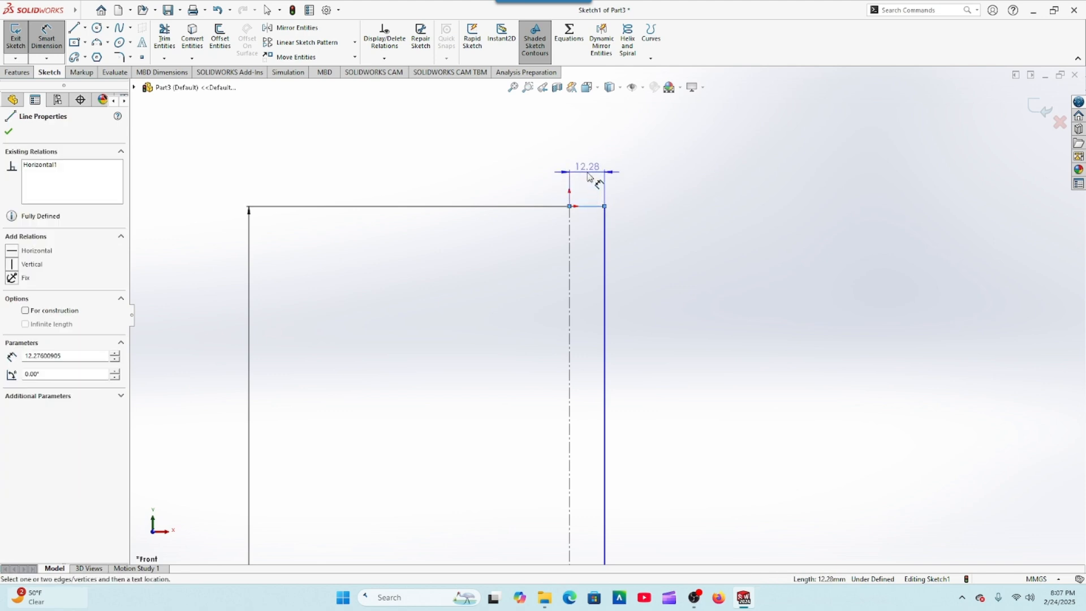
left_click(585, 172)
type("12")
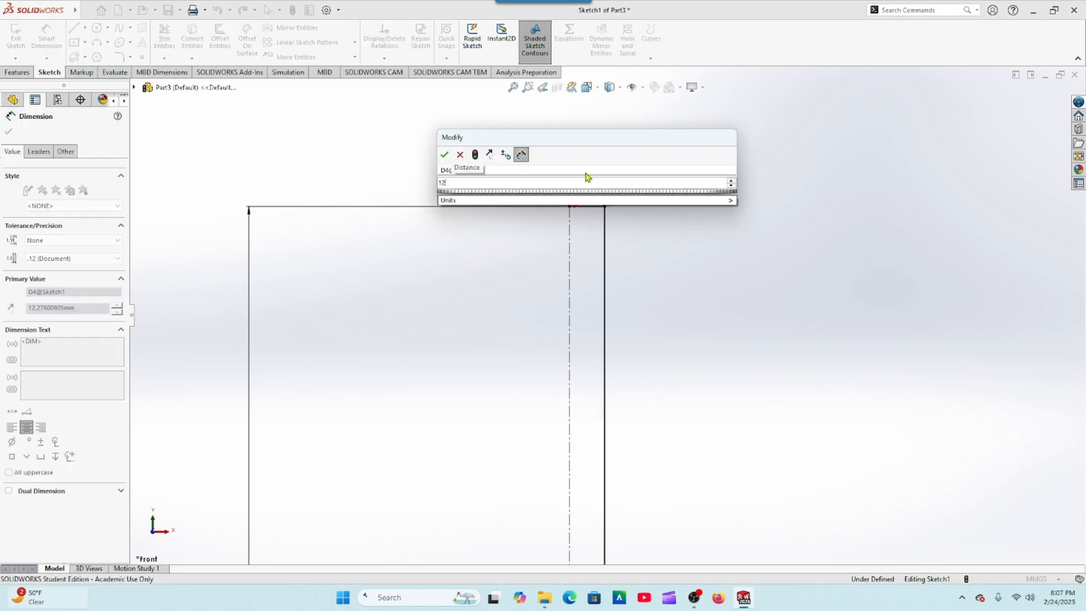
key("Return")
- Dimension the vertical line between the step and the flange's upper edge as 35 mm
scroll(570, 189, "up", 6)
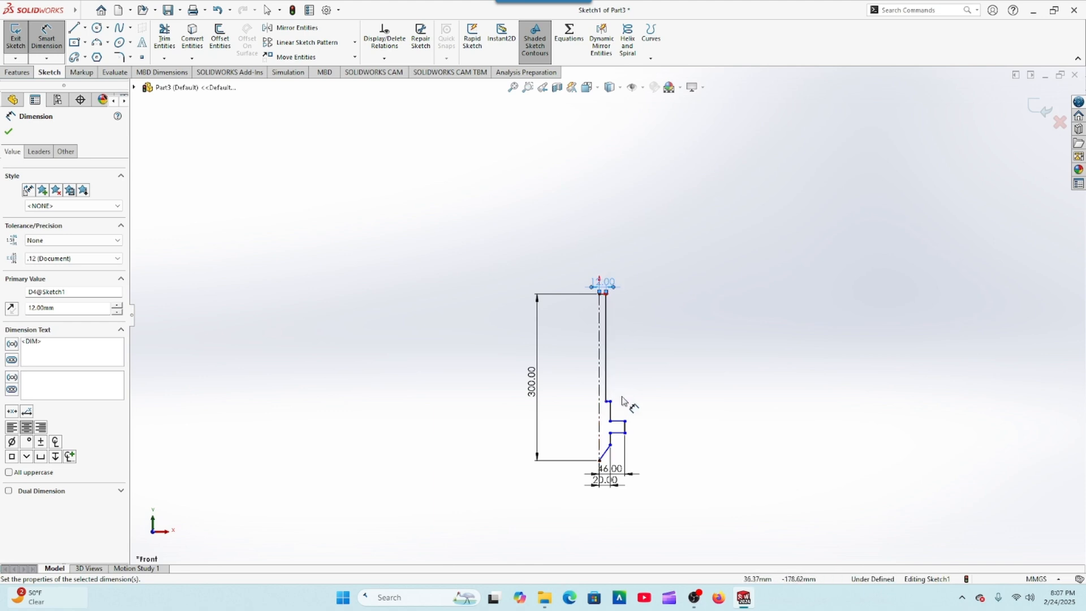
scroll(635, 426, "down", 6)
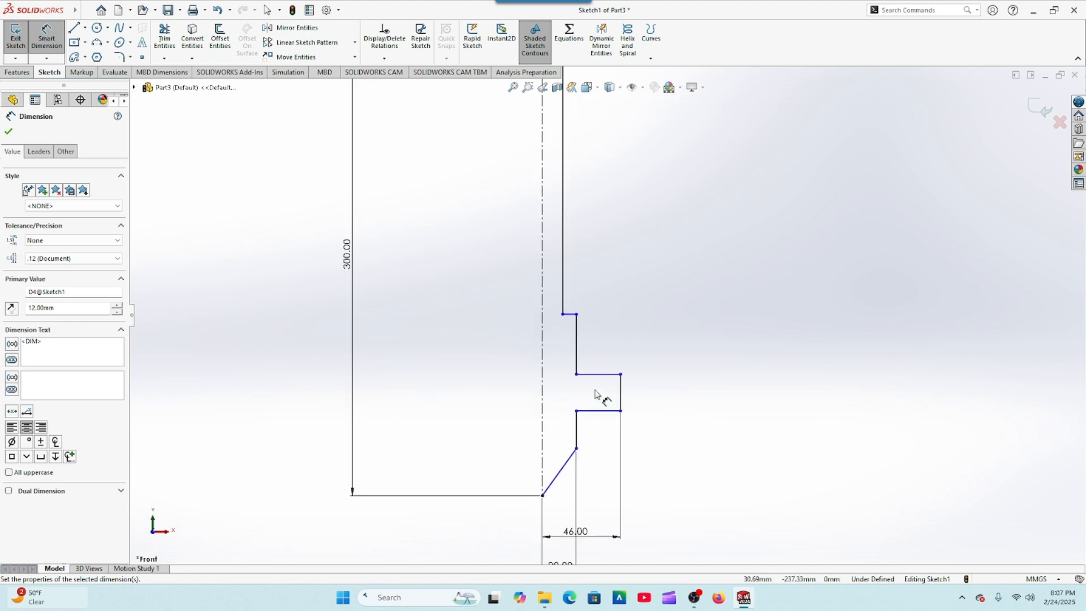
left_click(579, 369)
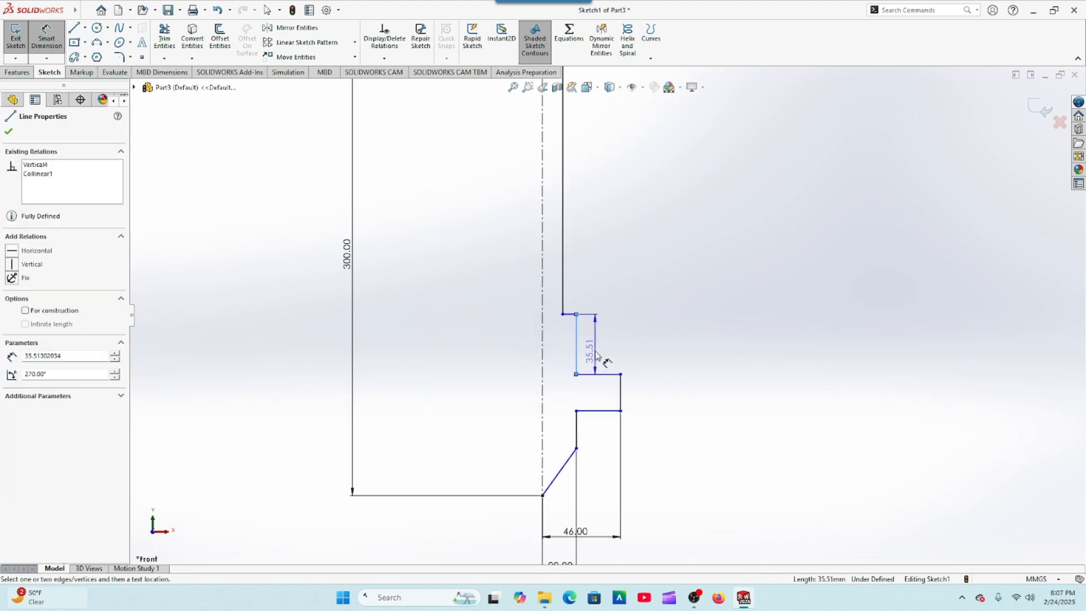
left_click(596, 357)
type("35")
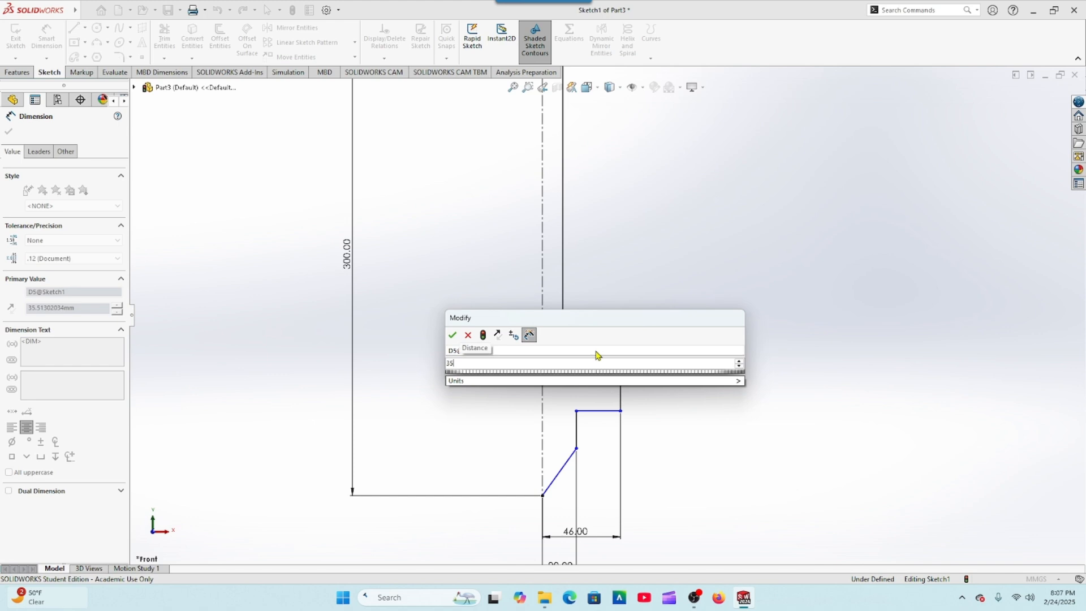
key("Return")
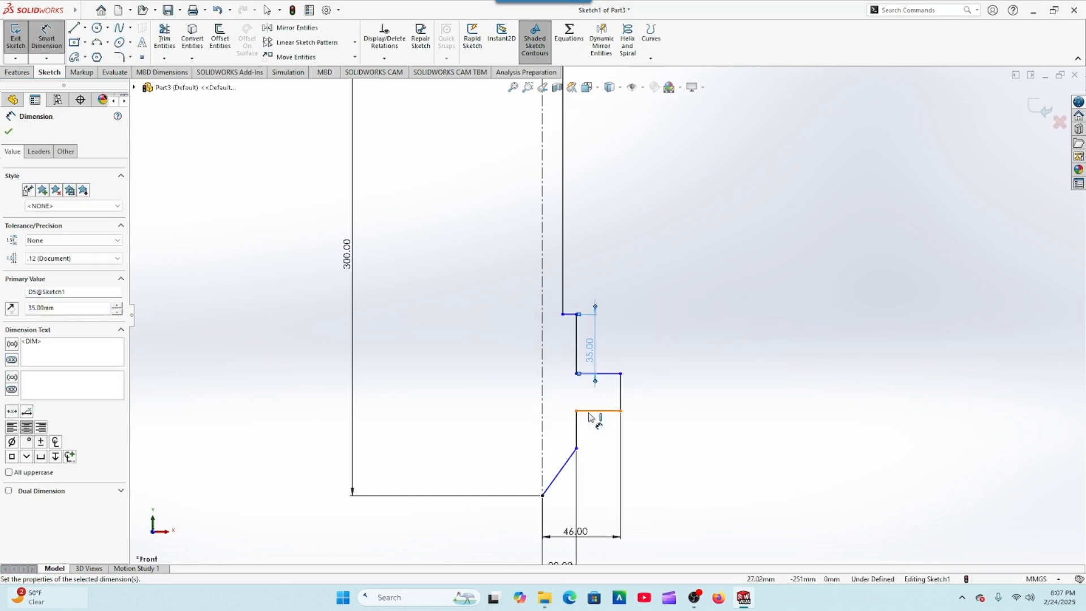
- Dimension the height of the flange's outer vertical edge as 20 mm
left_click(622, 402)
left_click(643, 397)
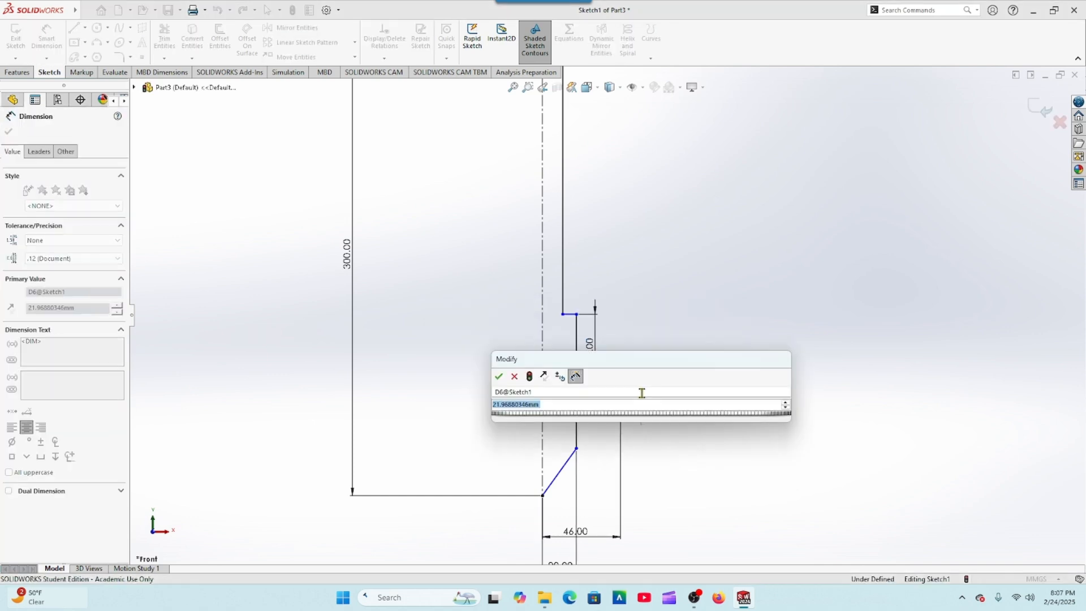
type("20")
key("Return")
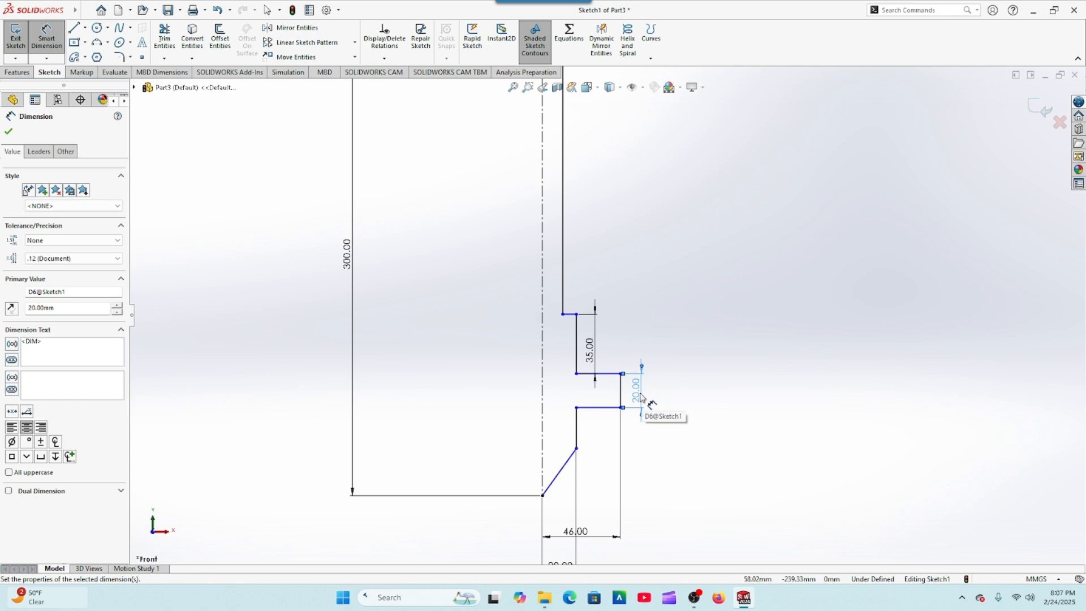
- Dimension the vertical distance from the profile's top line to the flange's lower edge as 241 mm
left_click(616, 410)
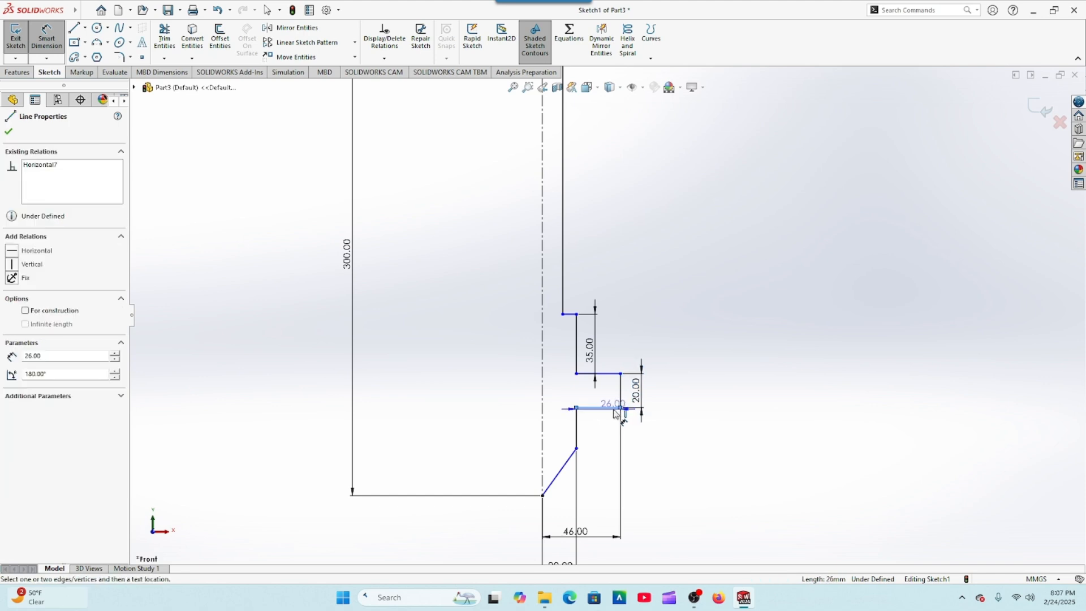
key("f")
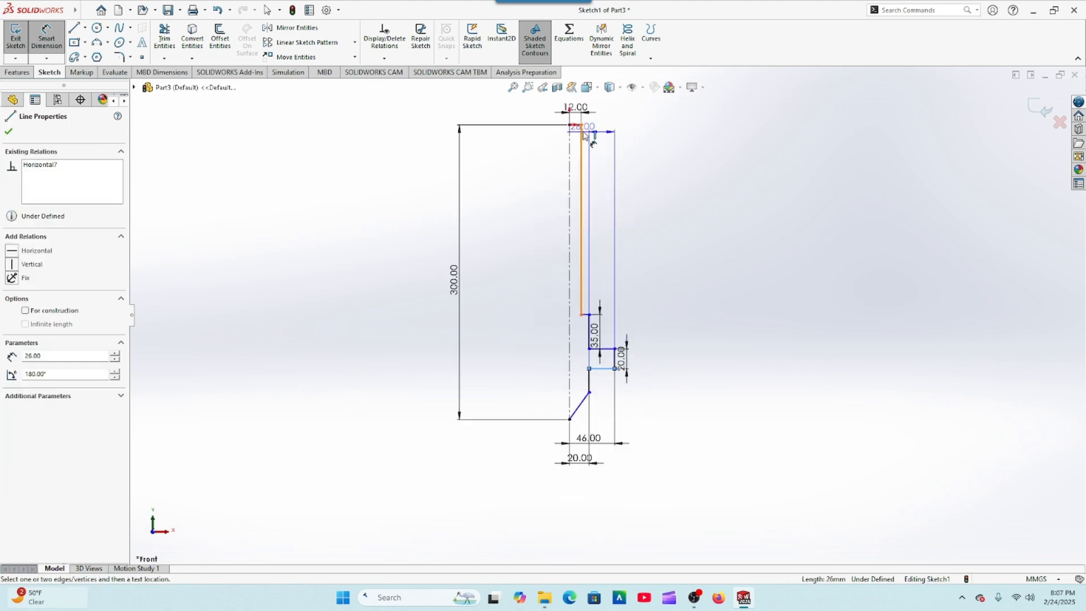
scroll(600, 217, "down", 5)
left_click(582, 222)
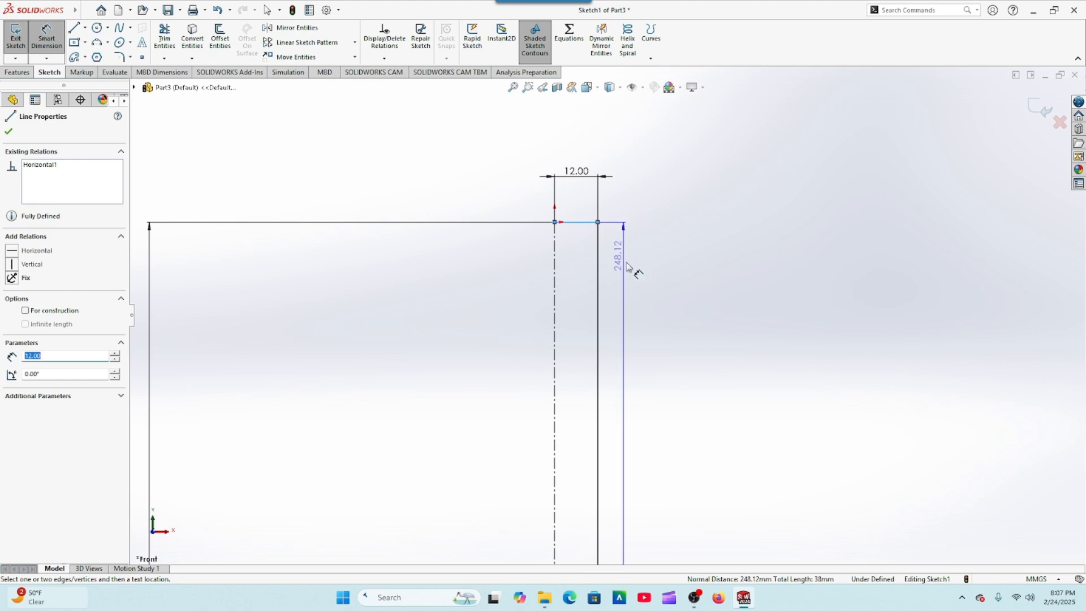
scroll(639, 275, "up", 4)
scroll(663, 317, "up", 2)
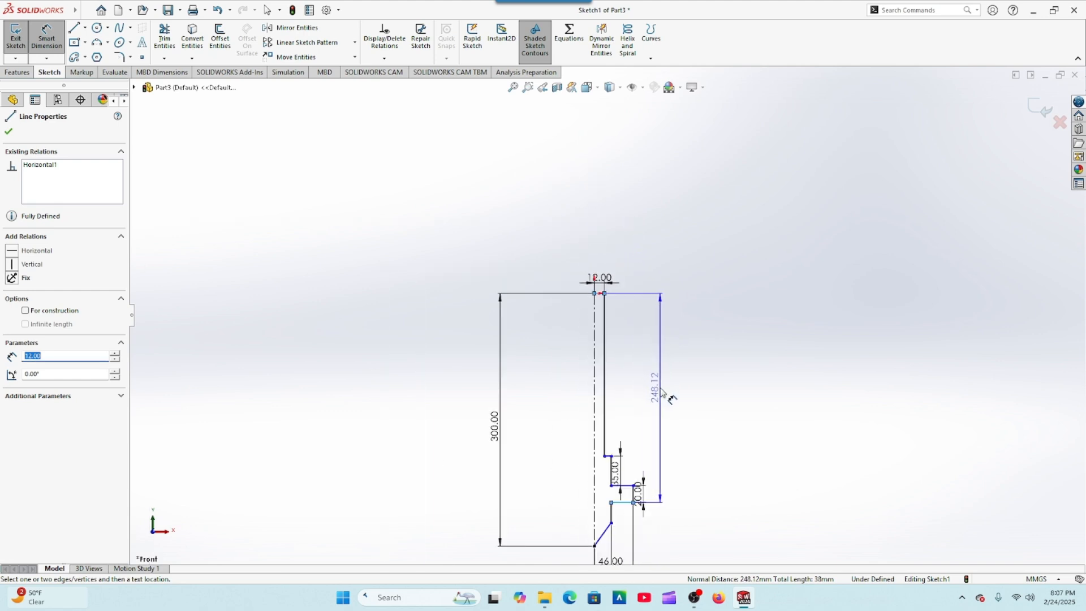
left_click(663, 393)
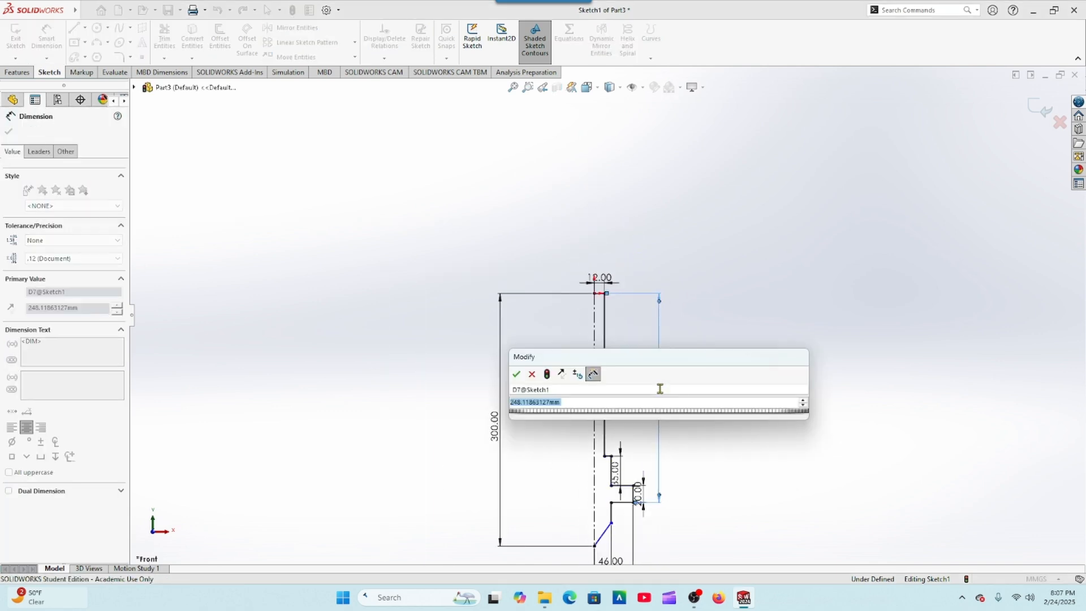
type("241")
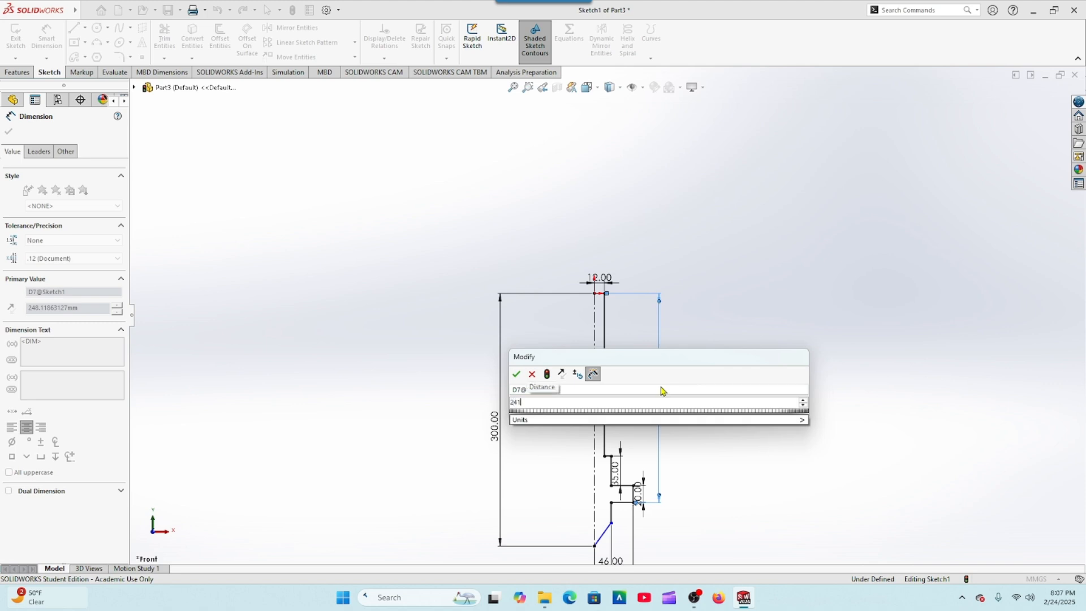
key("Return")
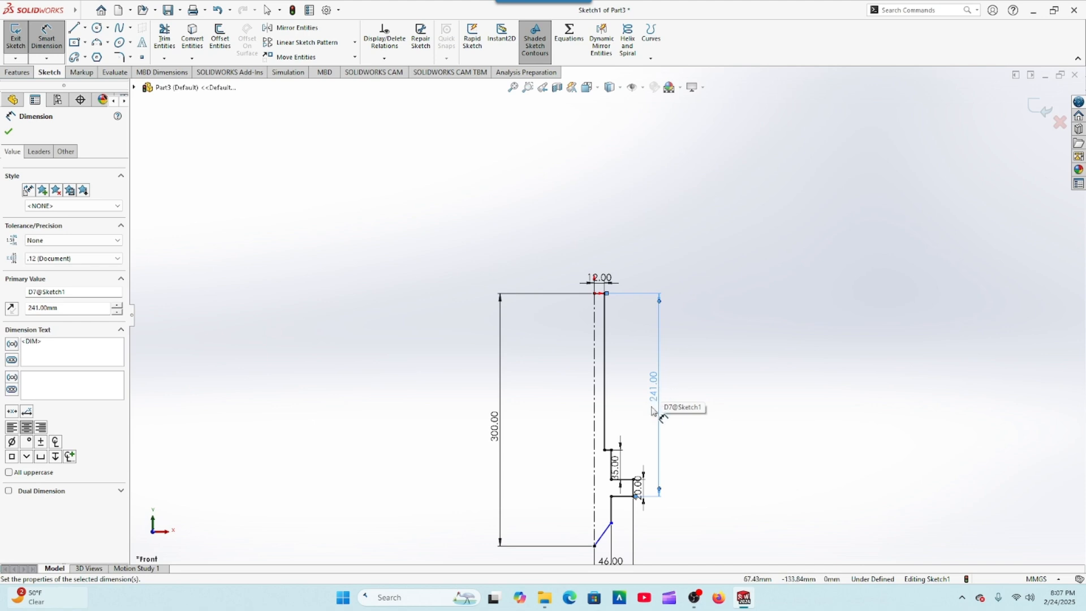
- Dimension the angle between the slanted tip line and the centerline as 30° and finish dimensioning
scroll(657, 415, "up", 3)
scroll(604, 452, "down", 5)
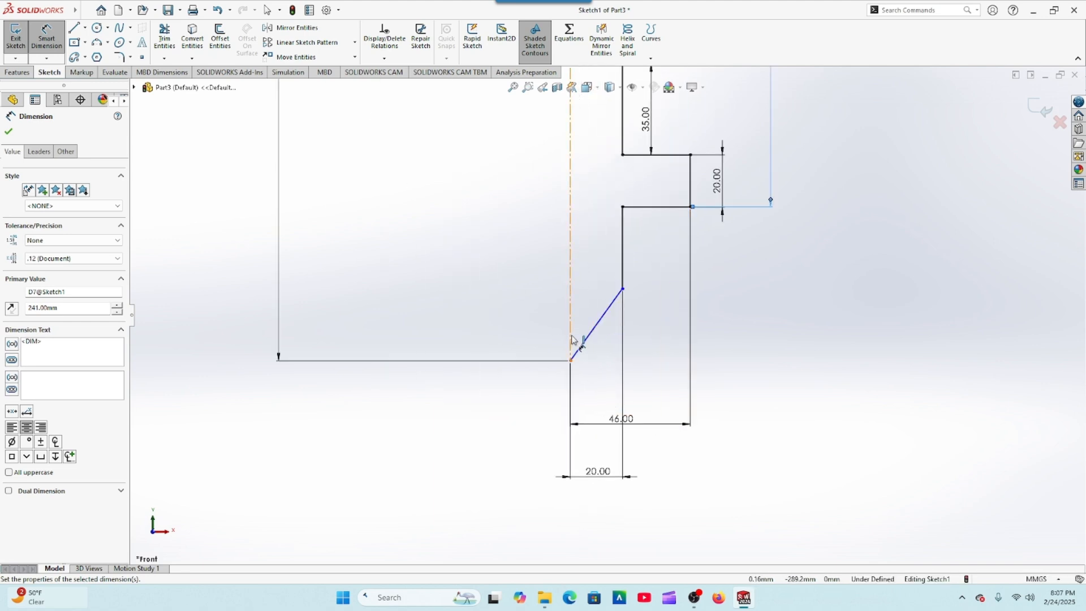
left_click(571, 361)
left_click(581, 346)
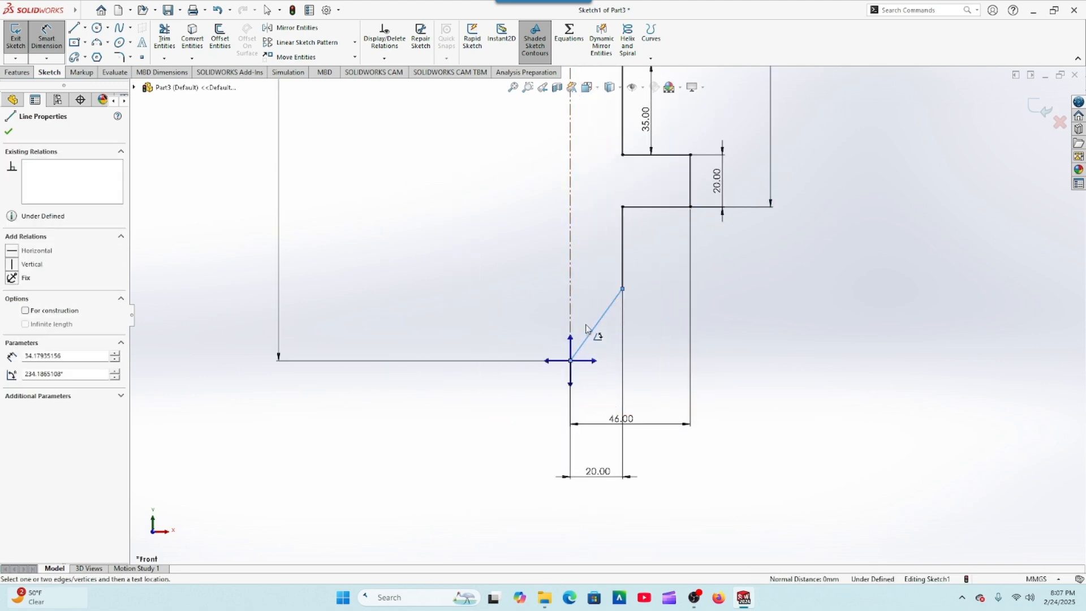
left_click(570, 339)
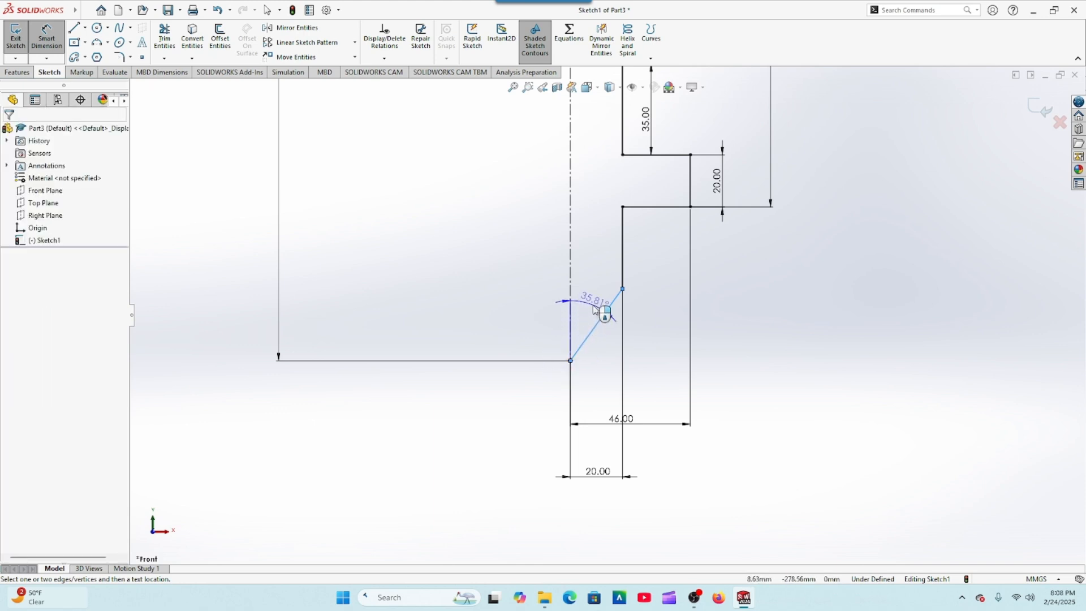
left_click(593, 303)
type("30")
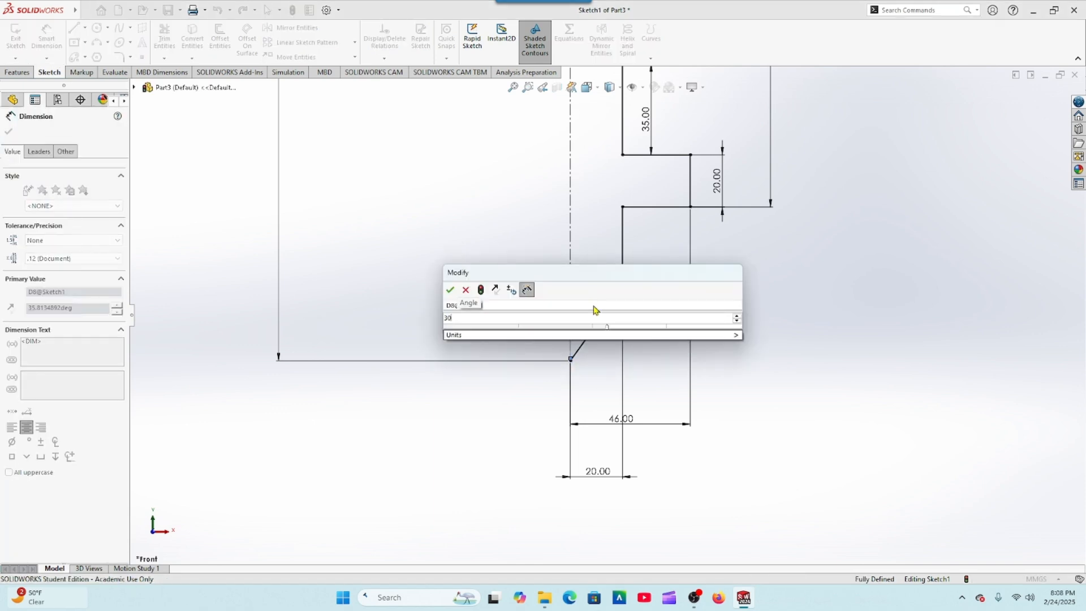
key("Return")
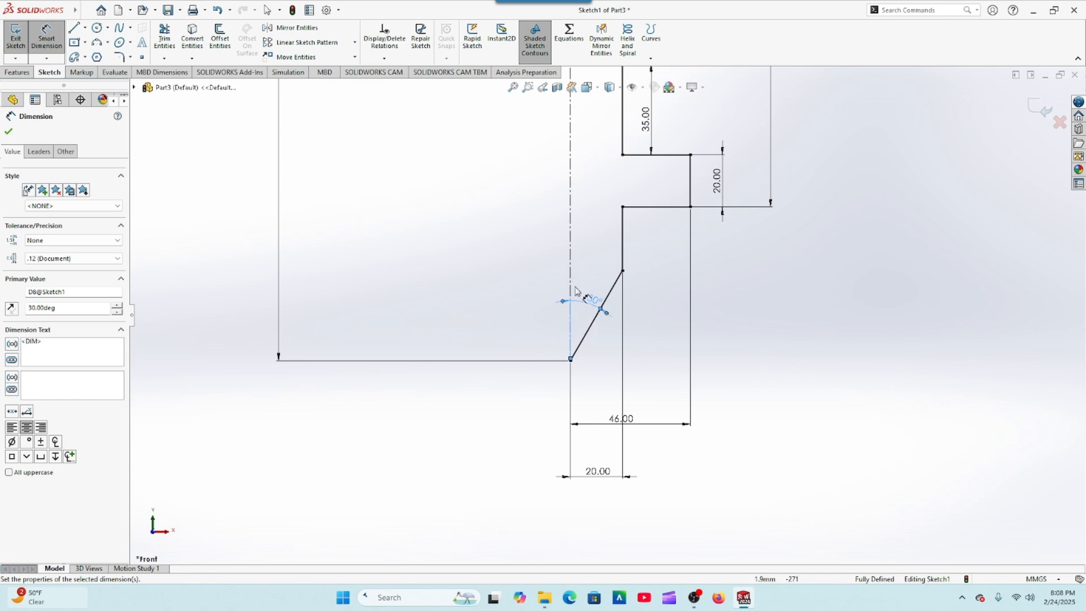
left_click(8, 131)
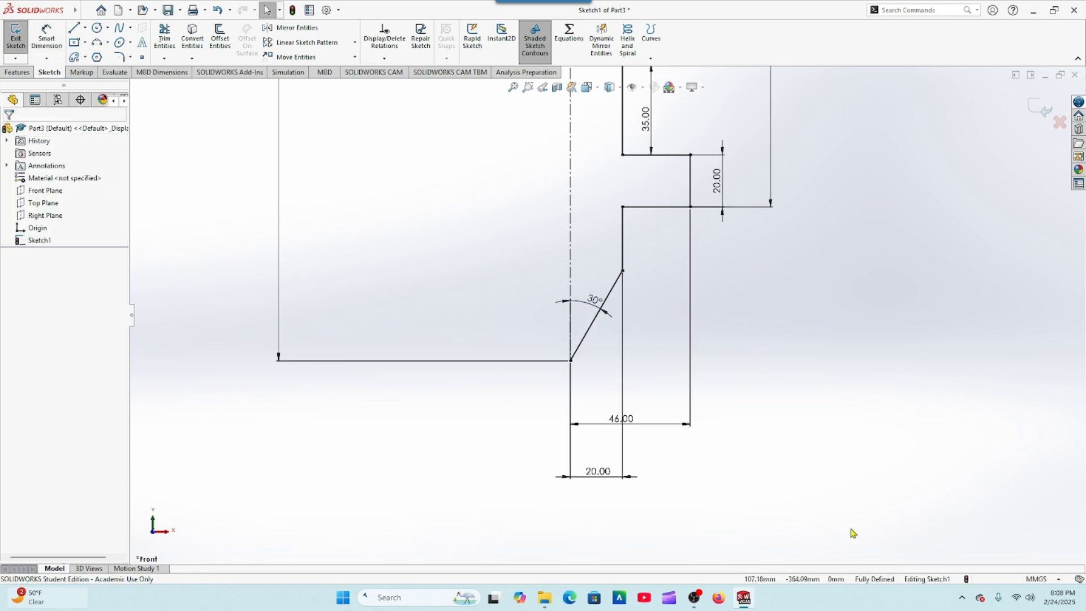
- Revolve the stepped half-profile 360° about the centerline with Revolved Boss/Base, letting the open sketch be closed automatically
key("f")
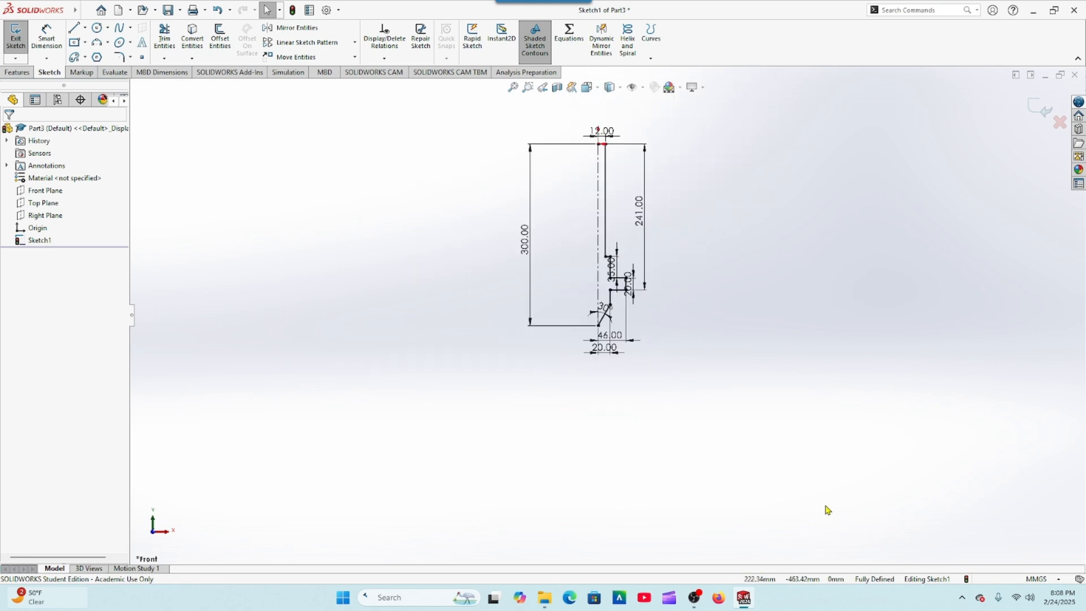
scroll(668, 186, "down", 3)
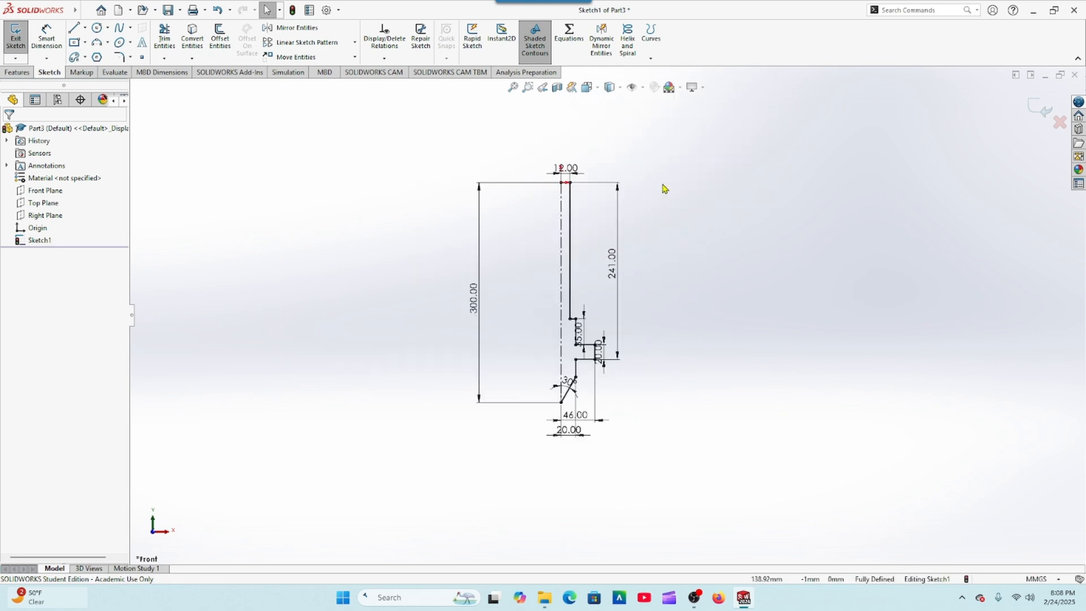
scroll(655, 199, "down", 1)
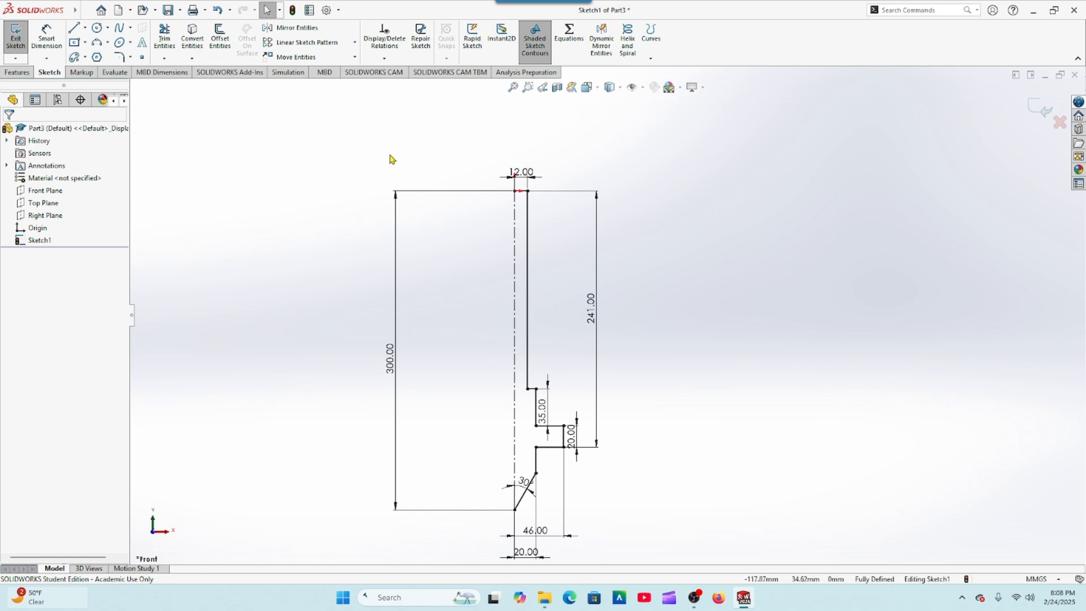
left_click(17, 73)
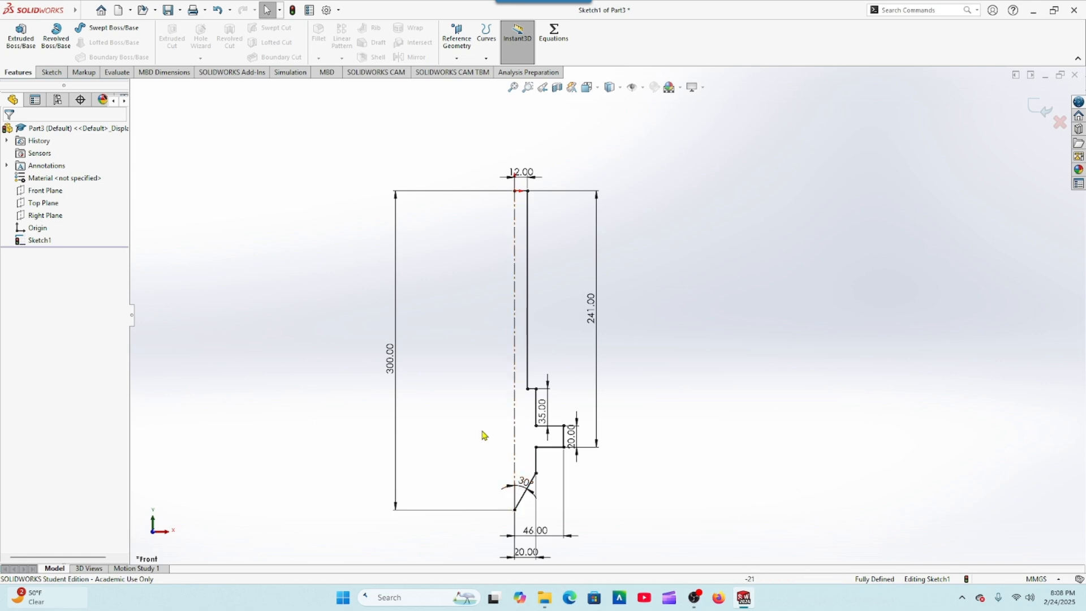
left_click(56, 36)
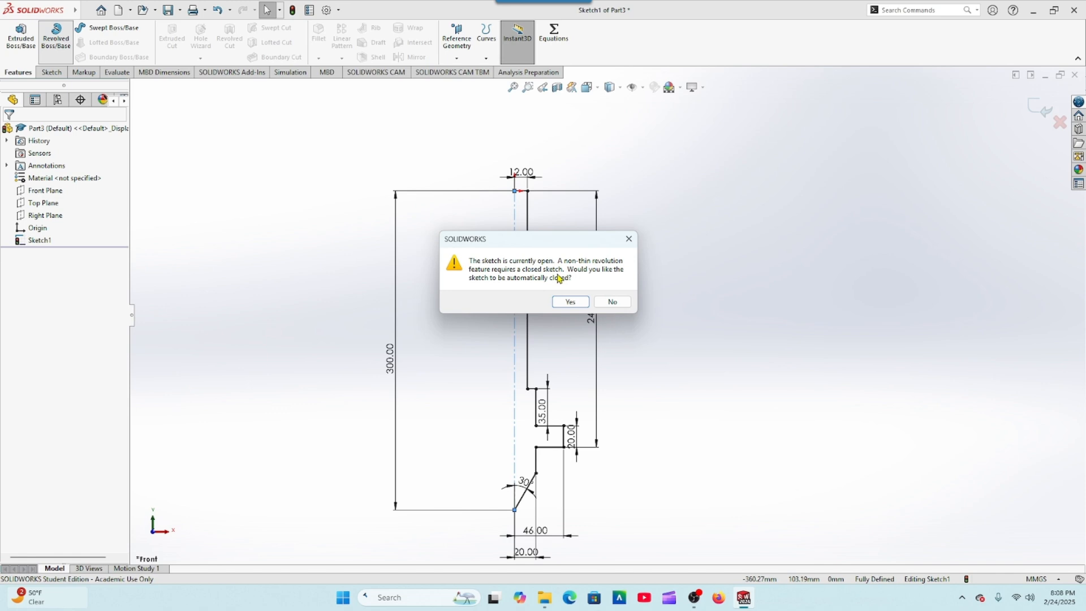
left_click(569, 302)
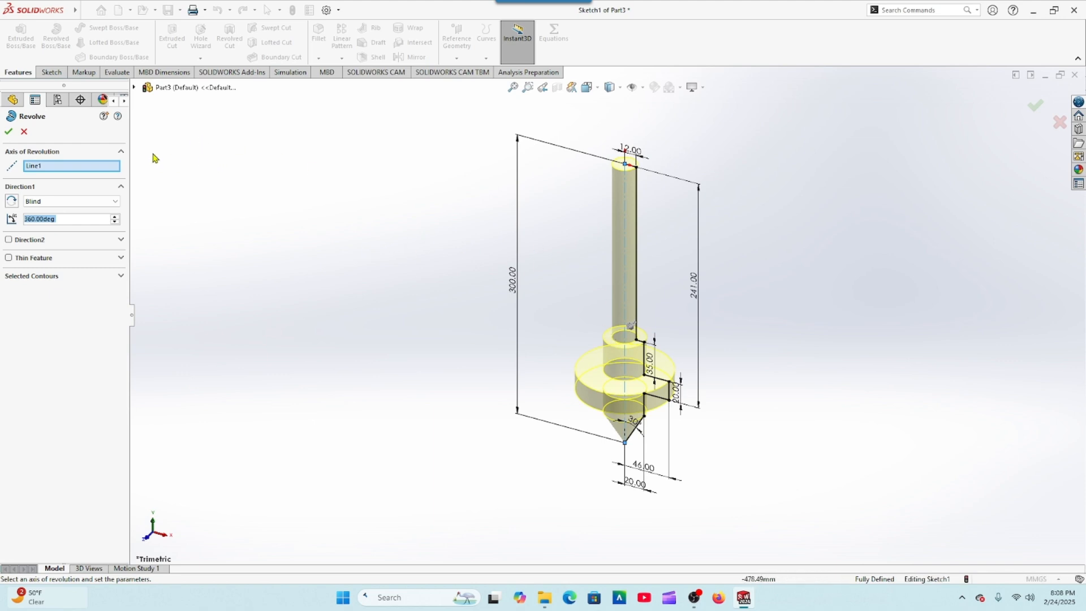
left_click(9, 133)
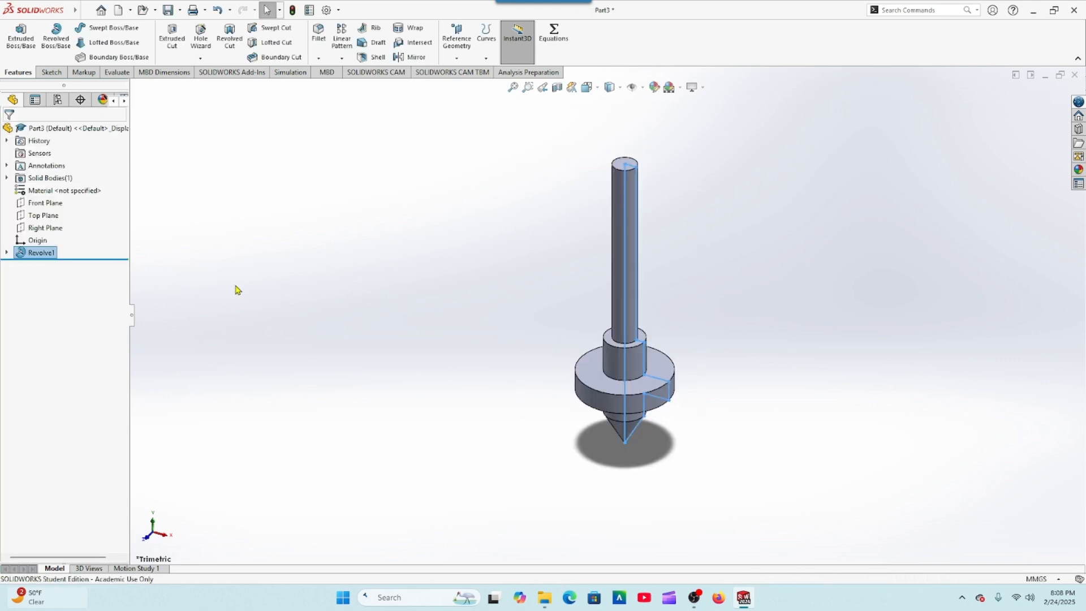
- Show the sketch under the revolve feature in the model, and hide it again
left_click(7, 255)
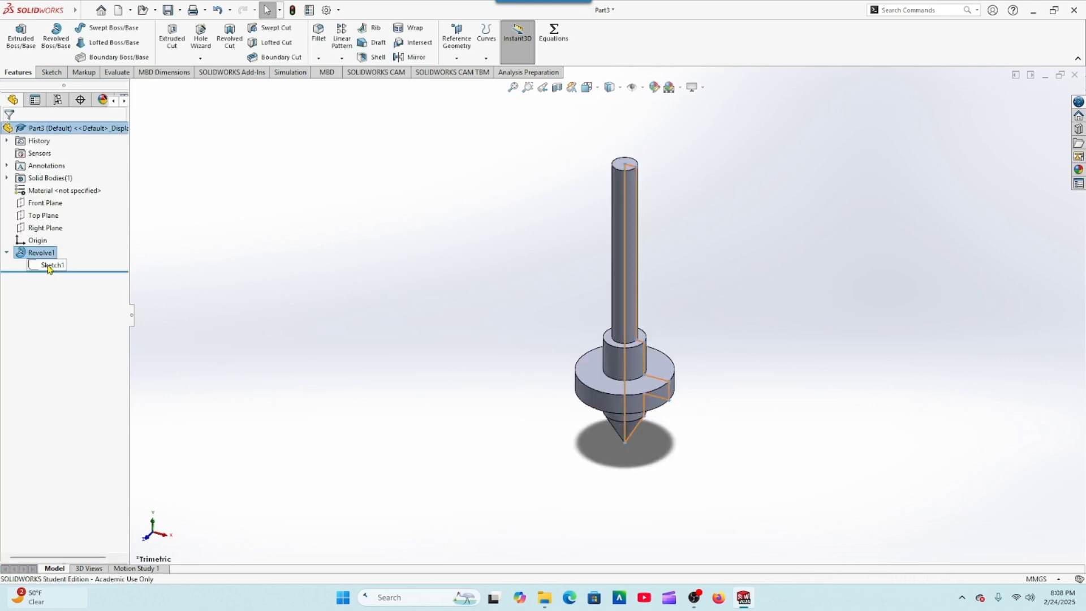
left_click(50, 265)
left_click(57, 250)
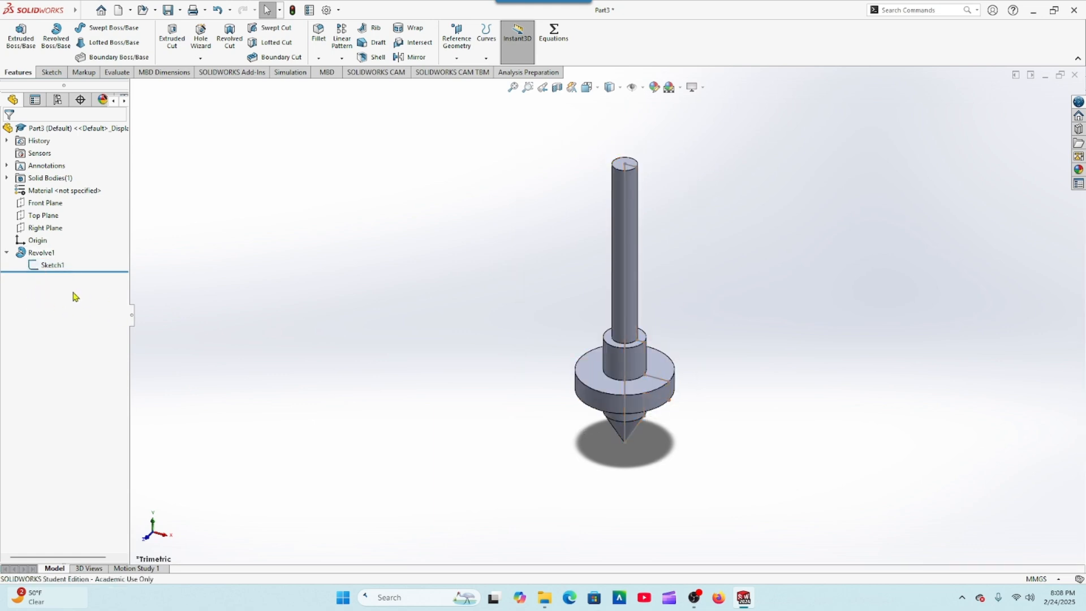
left_click(38, 265)
left_click(44, 255)
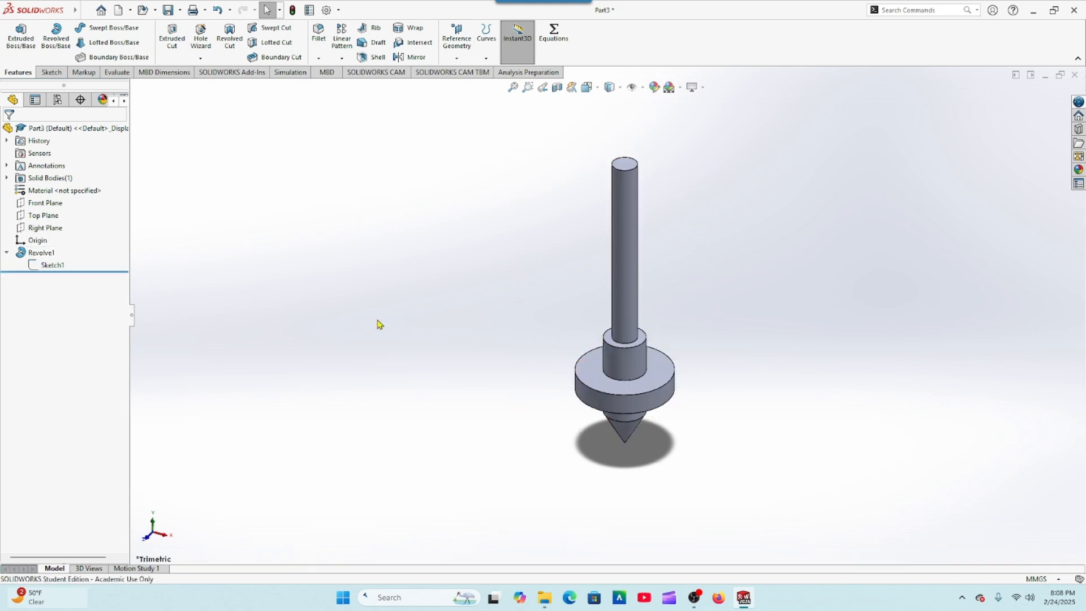
- Save the part as "Chapter 5- HOTD 2" in the DFT-119 Drawings folder
key("f")
middle_click_drag(529, 364, 535, 296)
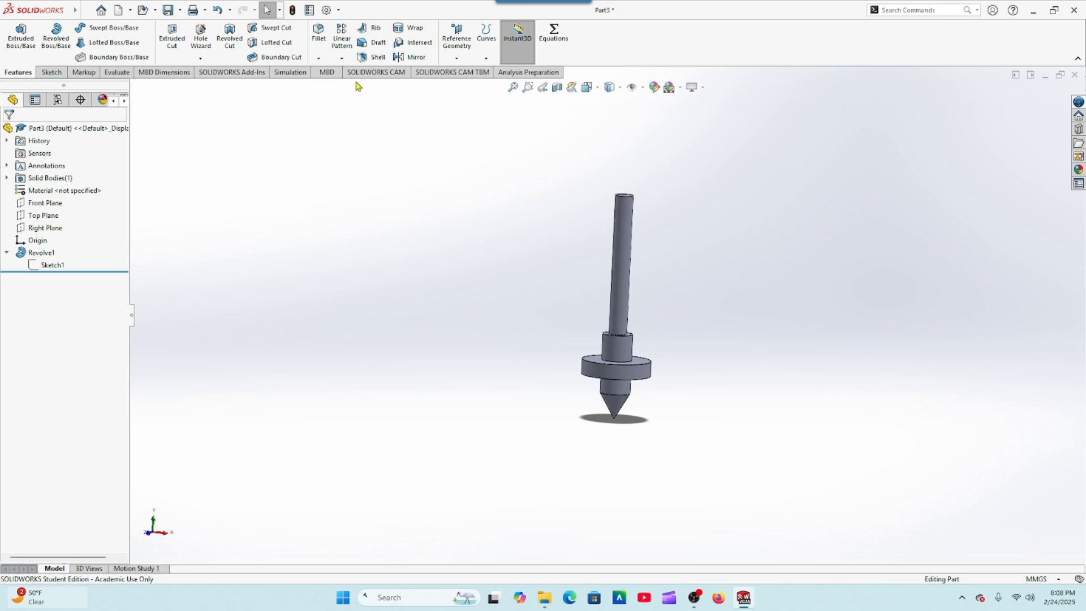
left_click(172, 13)
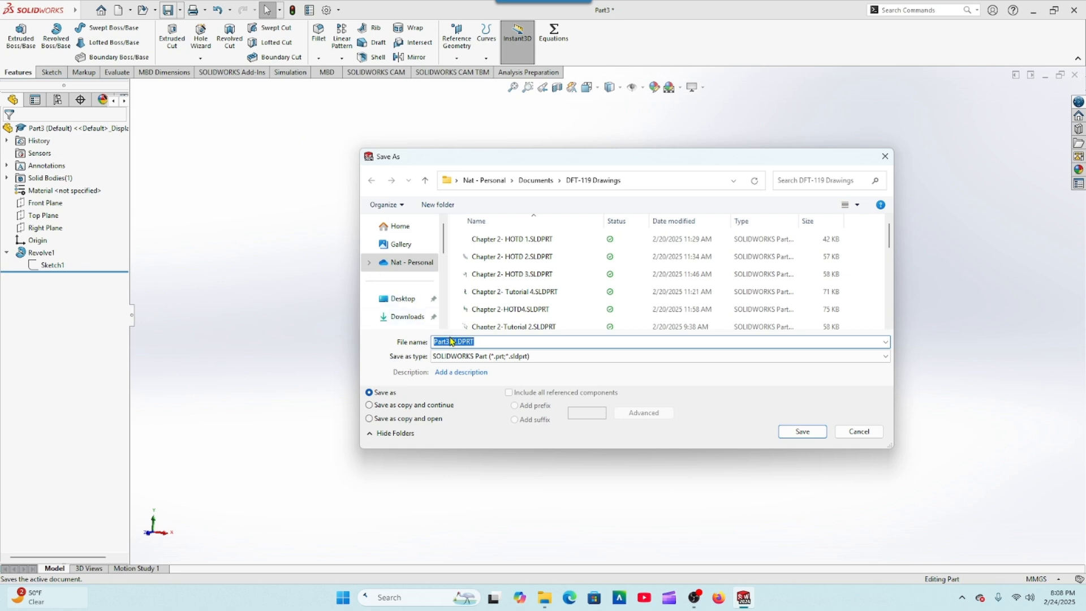
type("Chap")
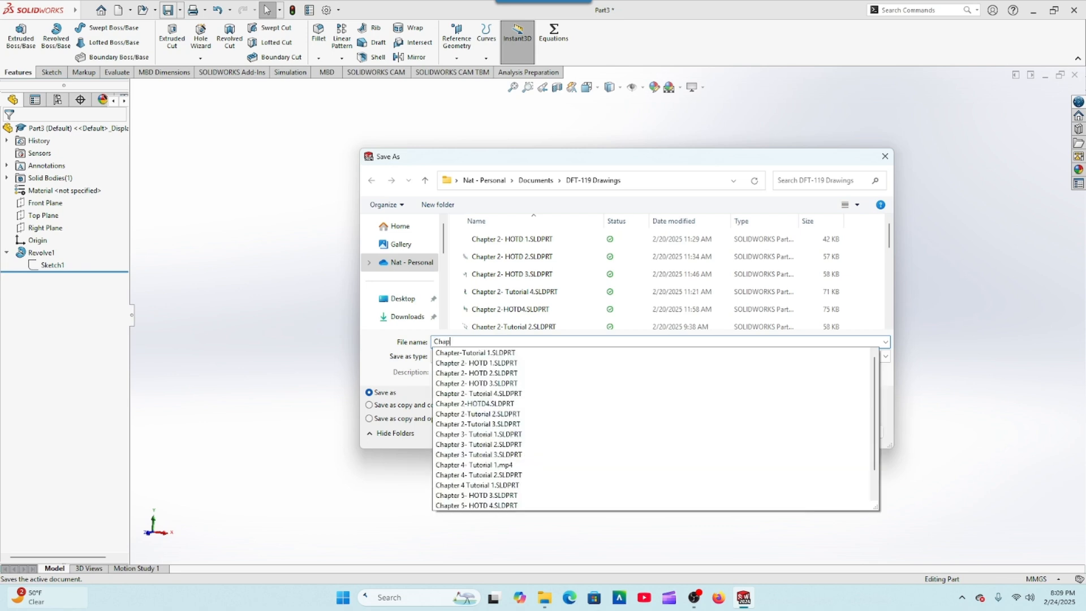
type("ter ")
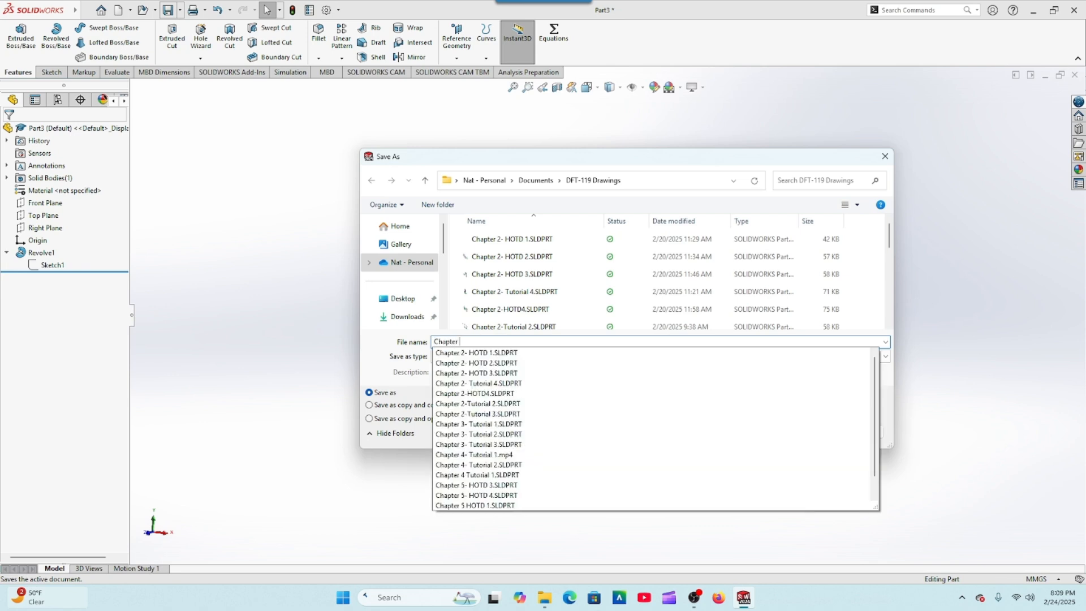
type("5-")
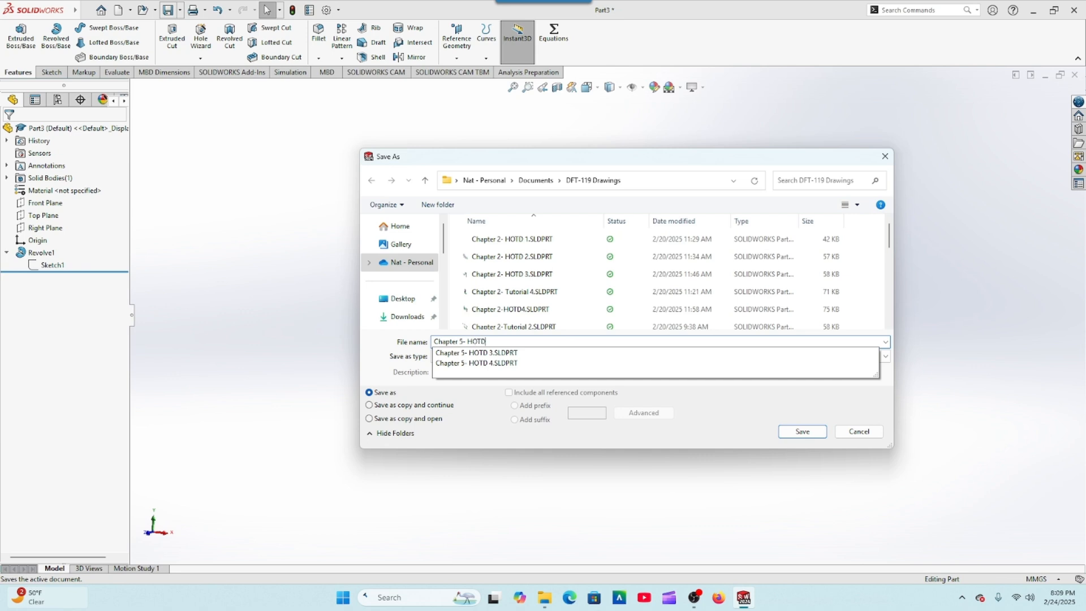
type("HOTD 2")
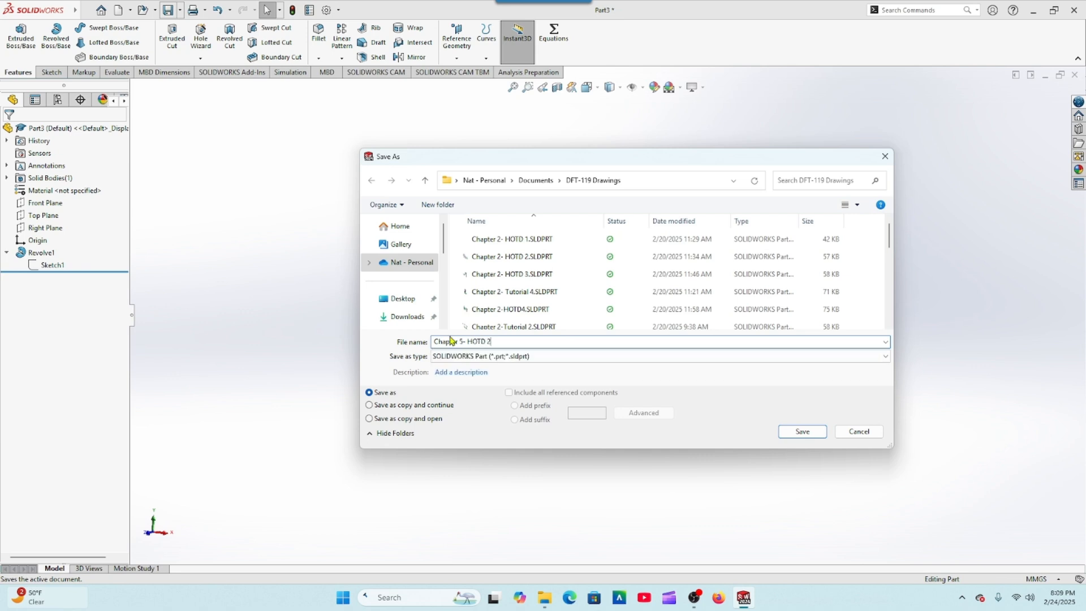
left_click(805, 433)
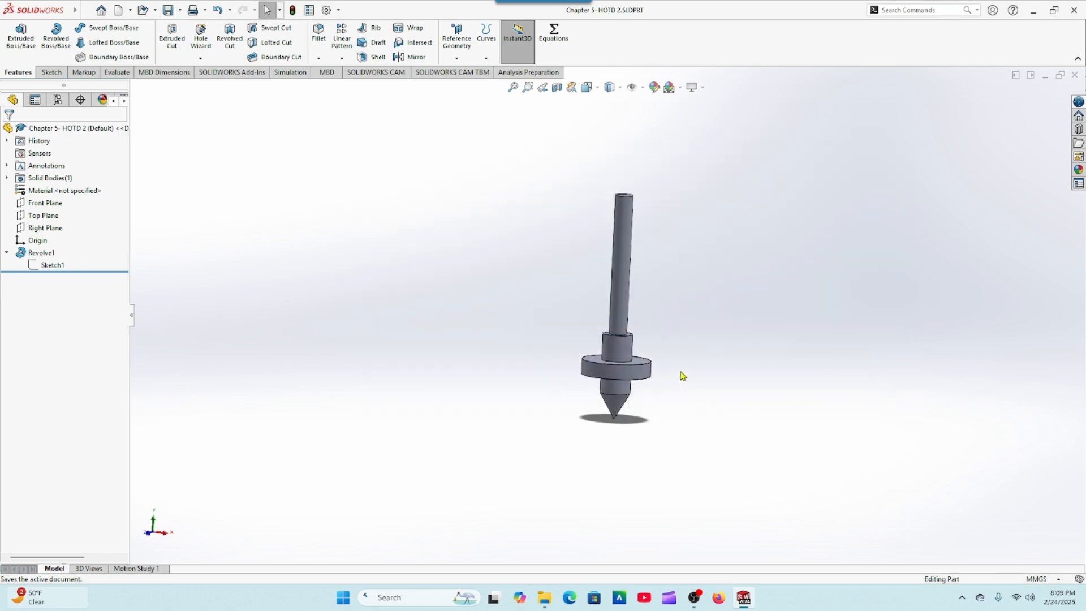